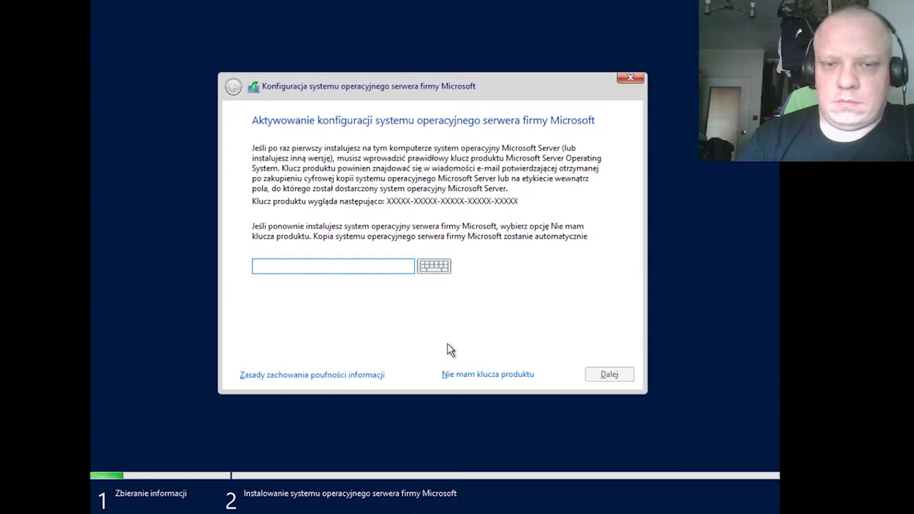
- Skip the product key and choose Windows Server 2022 Standard (środowisko komputerowe) as the operating system to install
click(468, 372)
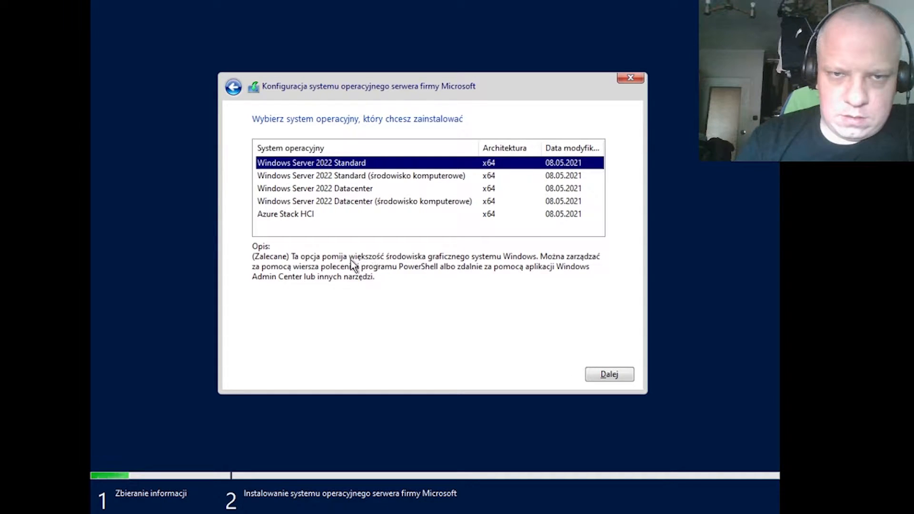
click(409, 177)
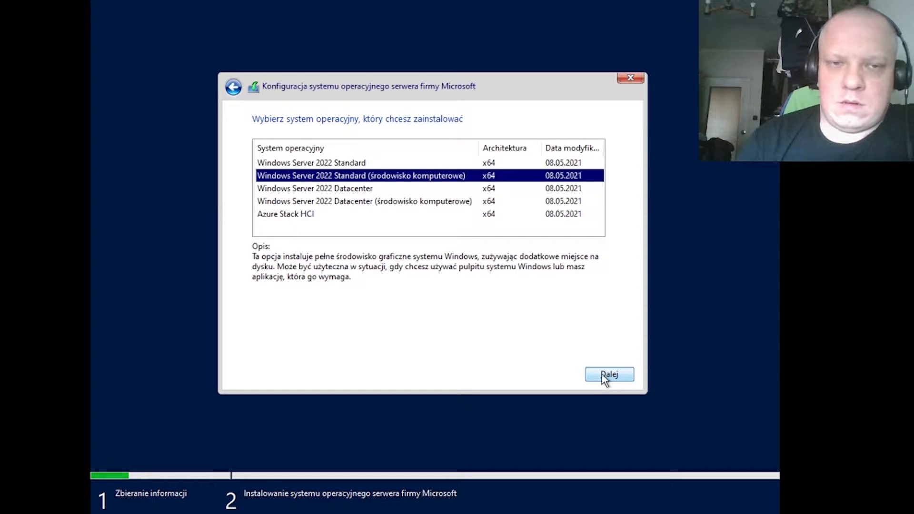
click(302, 217)
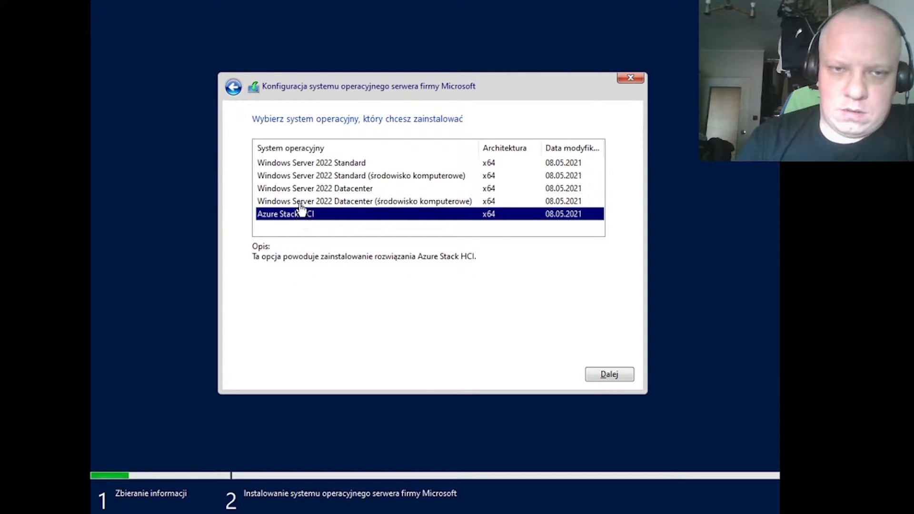
click(326, 177)
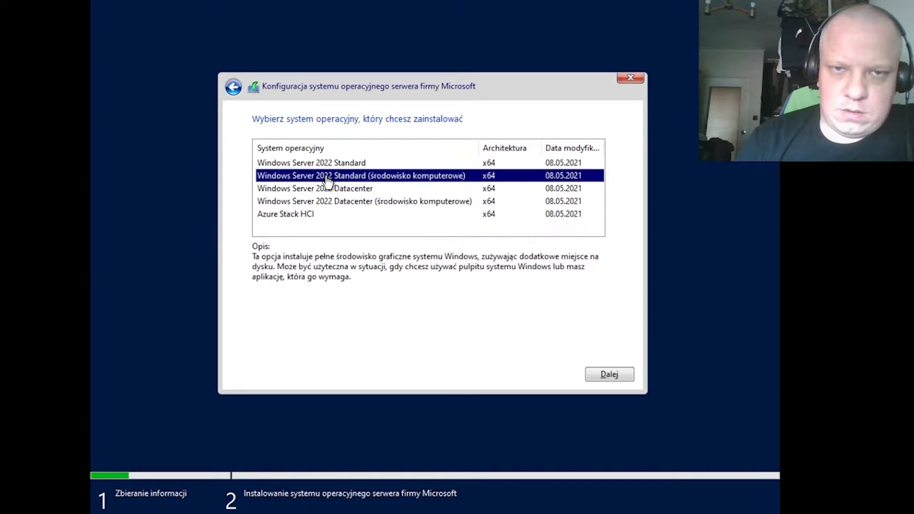
click(435, 203)
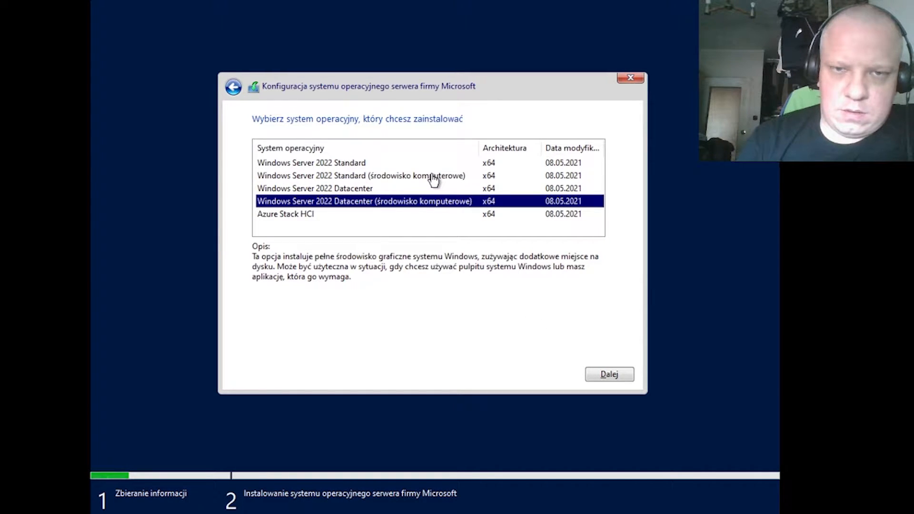
click(418, 177)
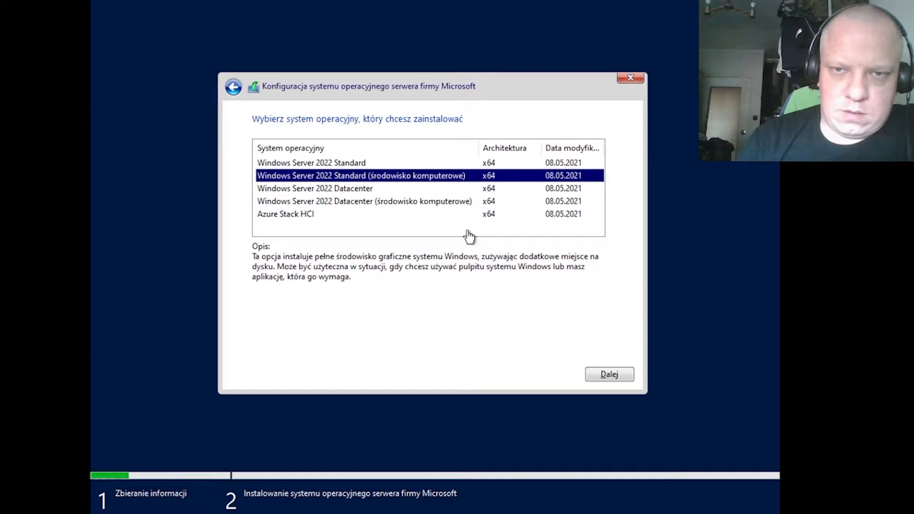
click(605, 376)
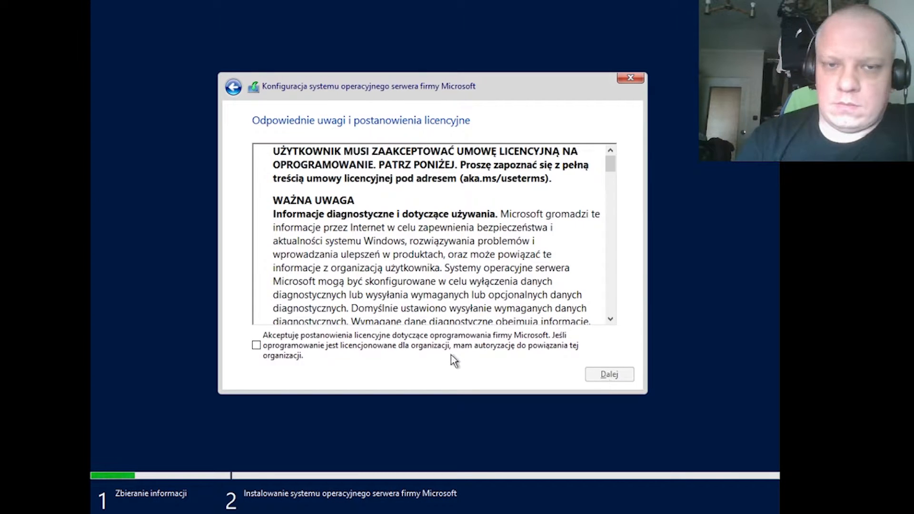
- Accept the Microsoft license terms and choose the custom installation type
click(426, 335)
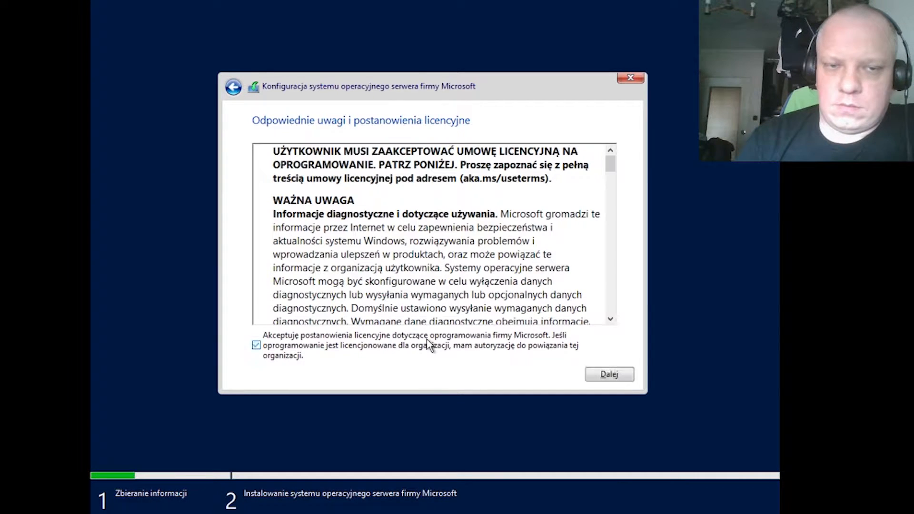
click(594, 374)
click(401, 266)
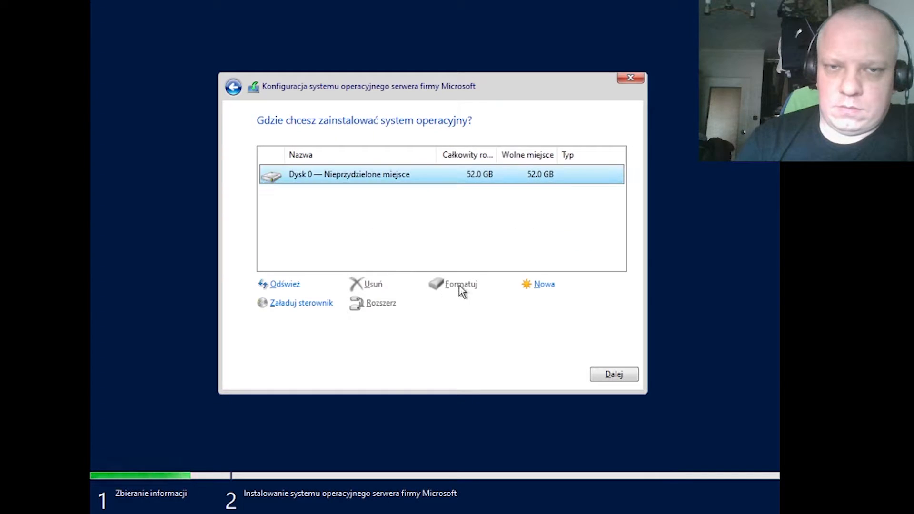
- Create a new 53248 MB partition on the unallocated space of Dysk 0, allowing the additional system partitions
click(528, 291)
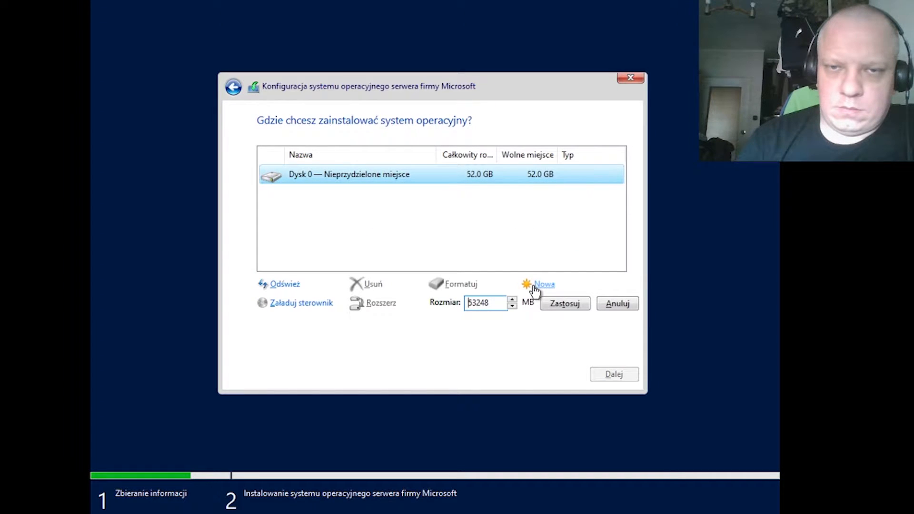
click(558, 310)
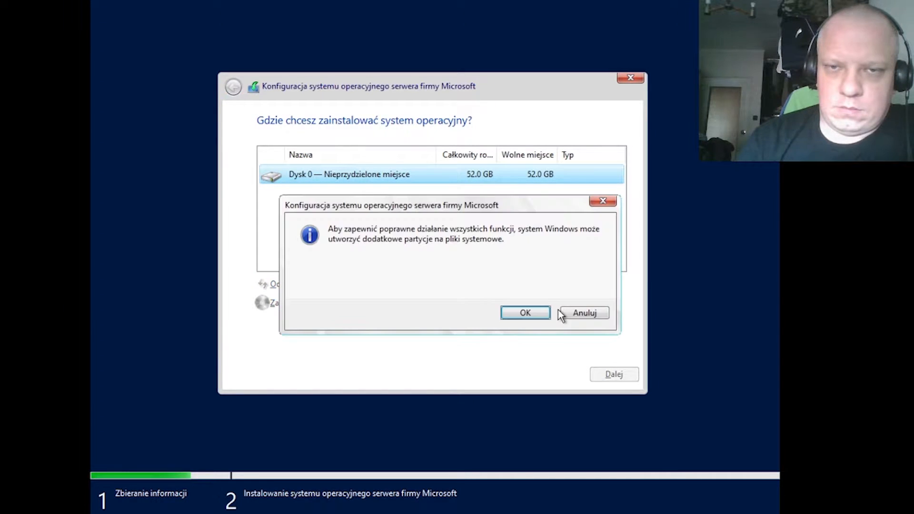
click(520, 315)
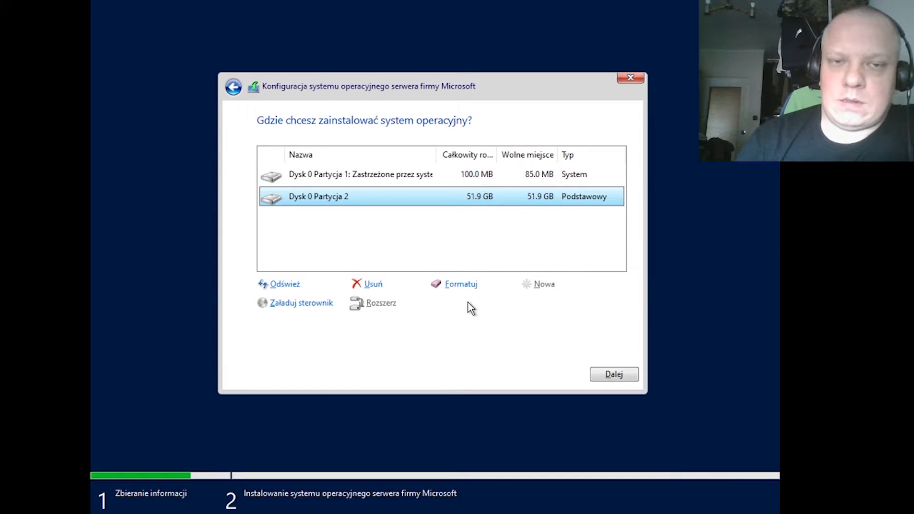
- Format Dysk 0 Partycja 2 and start installing the operating system on it
click(450, 291)
click(514, 316)
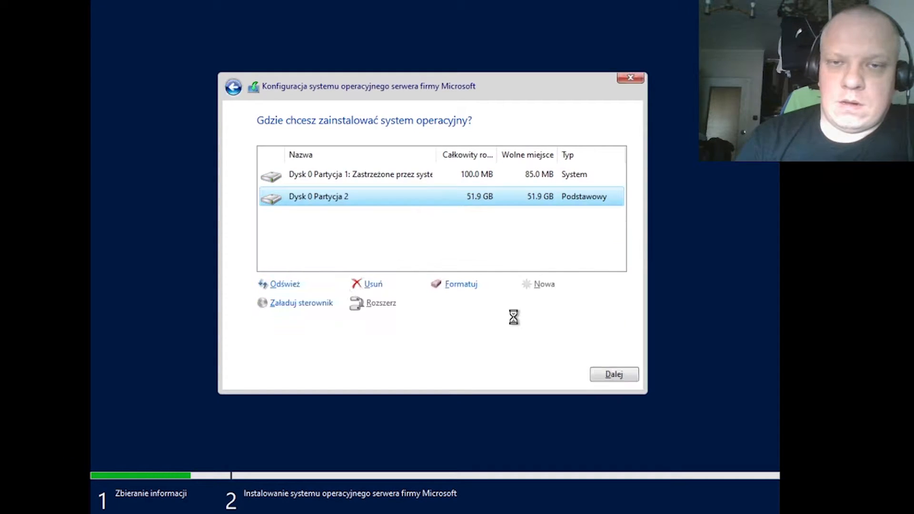
click(604, 370)
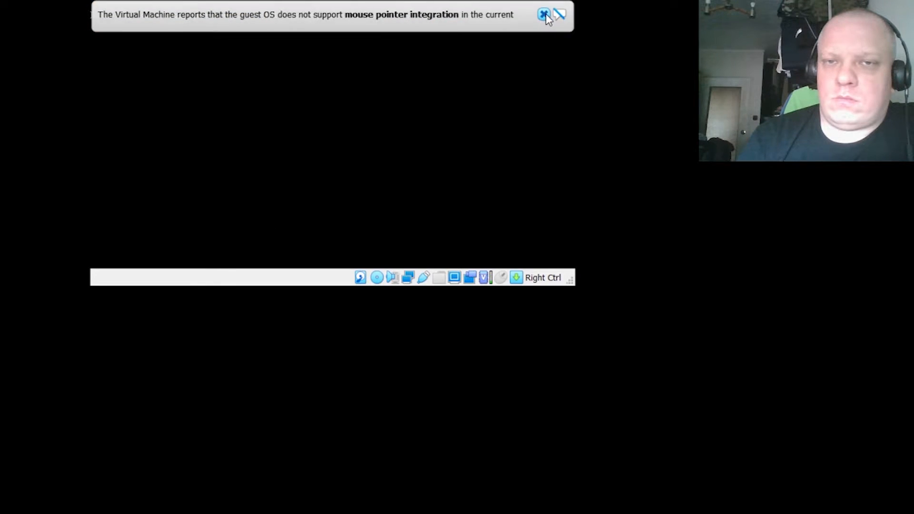
- Dismiss the mouse pointer integration notice and try to set a password for the built-in Administrator account
click(545, 14)
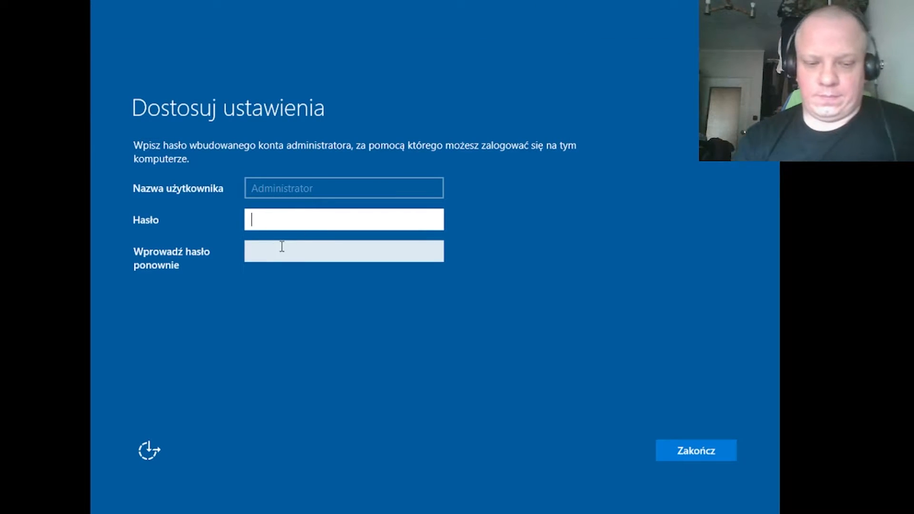
text(********)
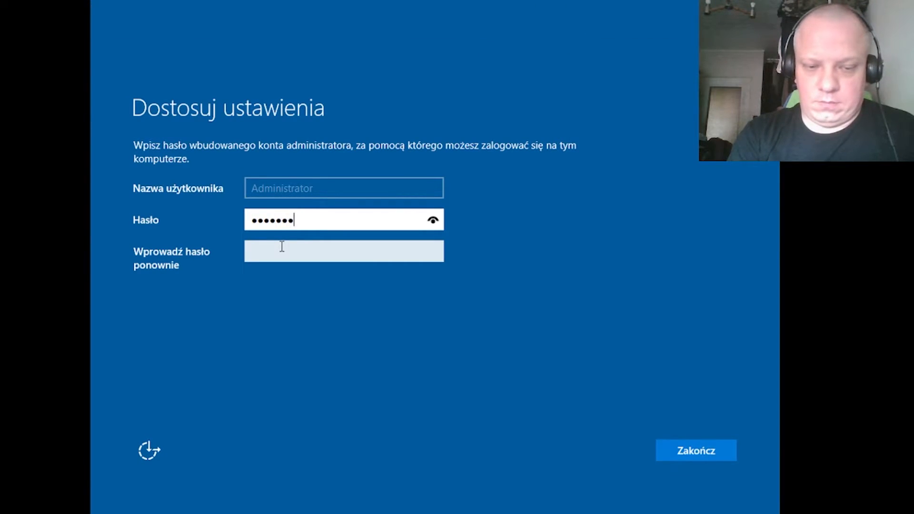
click(282, 246)
text(********)
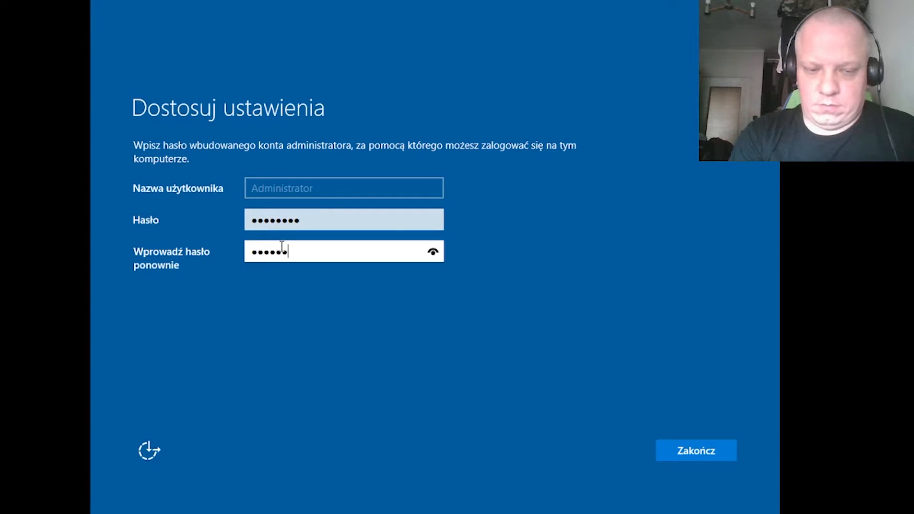
key(Return)
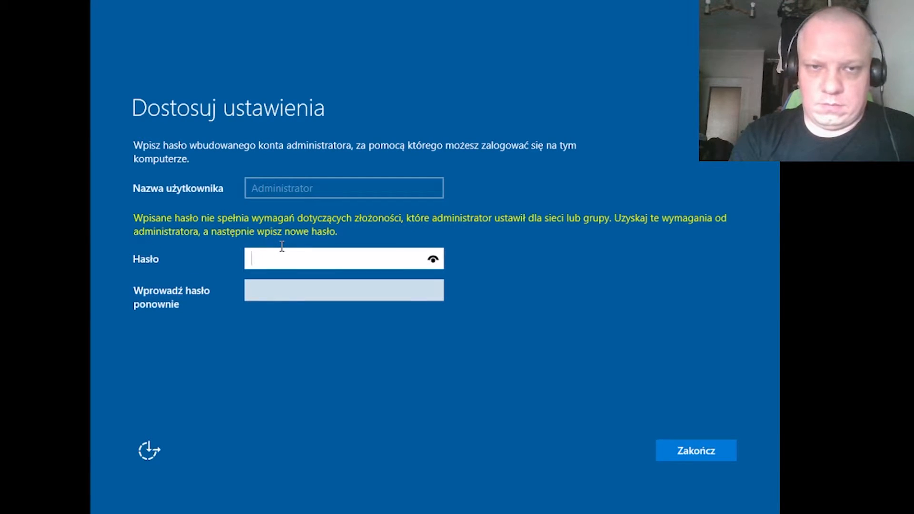
- Enter and repeat a new password for the built-in Administrator account and finish the setup
text(****)
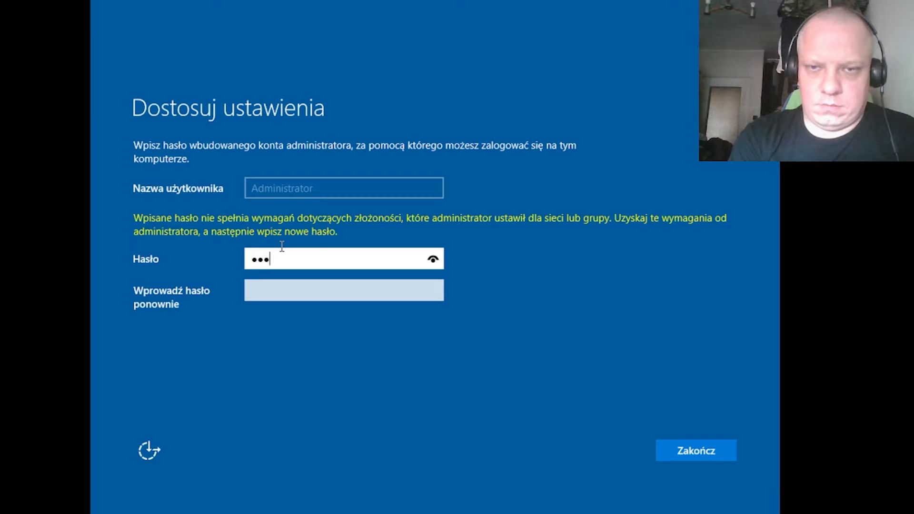
text(****)
key(Tab)
text(********)
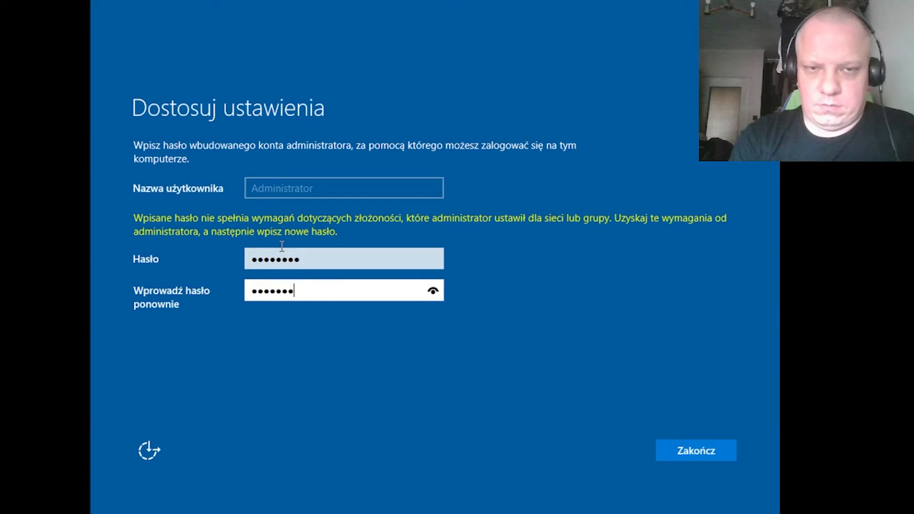
key(Return)
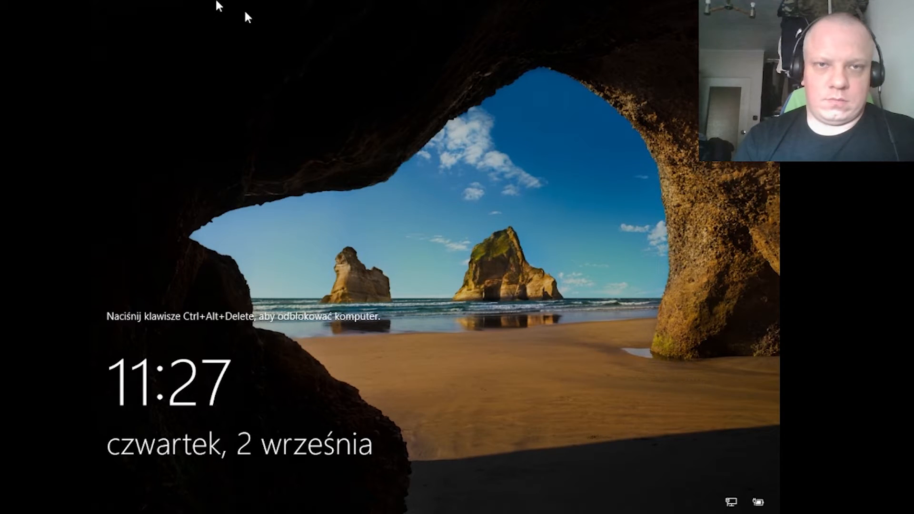
- Unlock the server and sign in as Administrator with the account password
key(ctrl+alt+Delete)
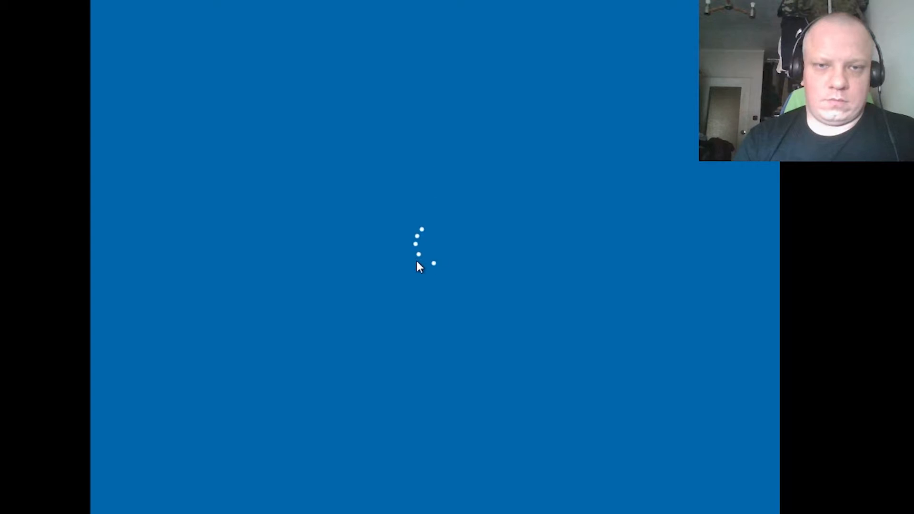
text(****)
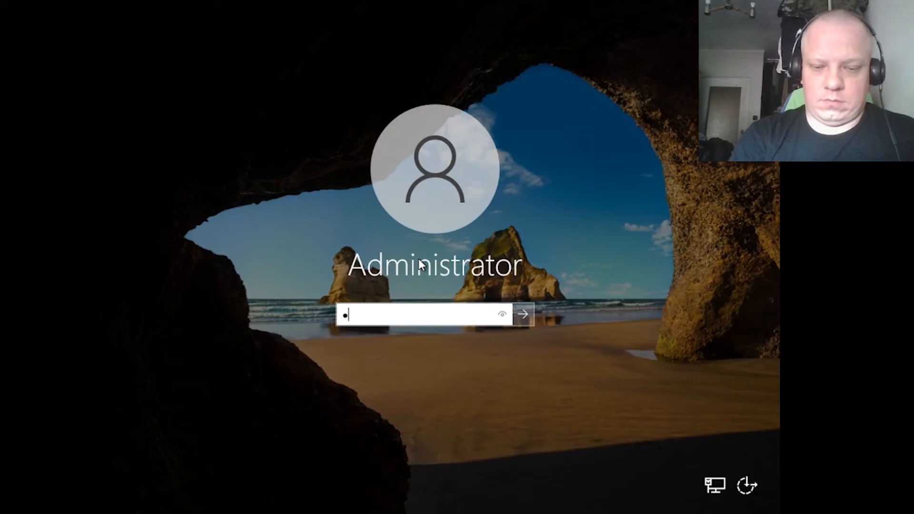
text(****)
key(Return)
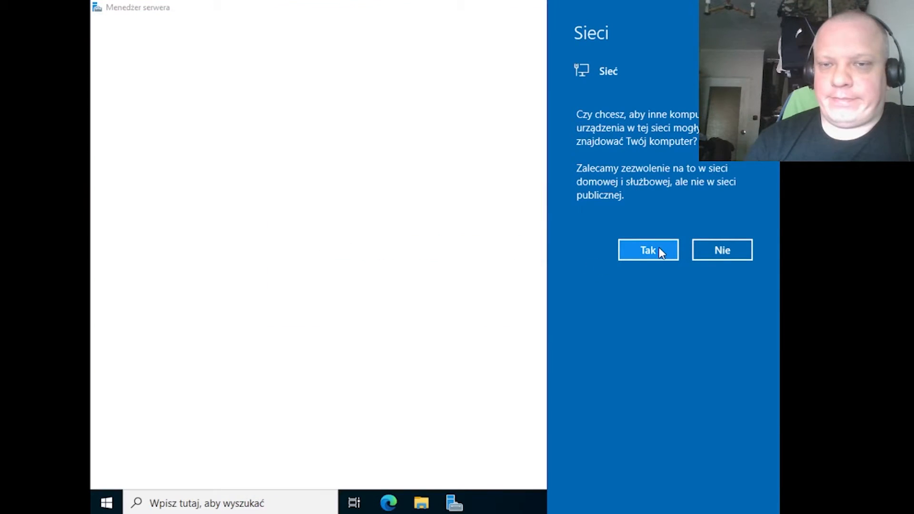
- Allow other devices on the network to find this computer, and dismiss the USB Tablet notification and the Windows Admin Center message
click(660, 251)
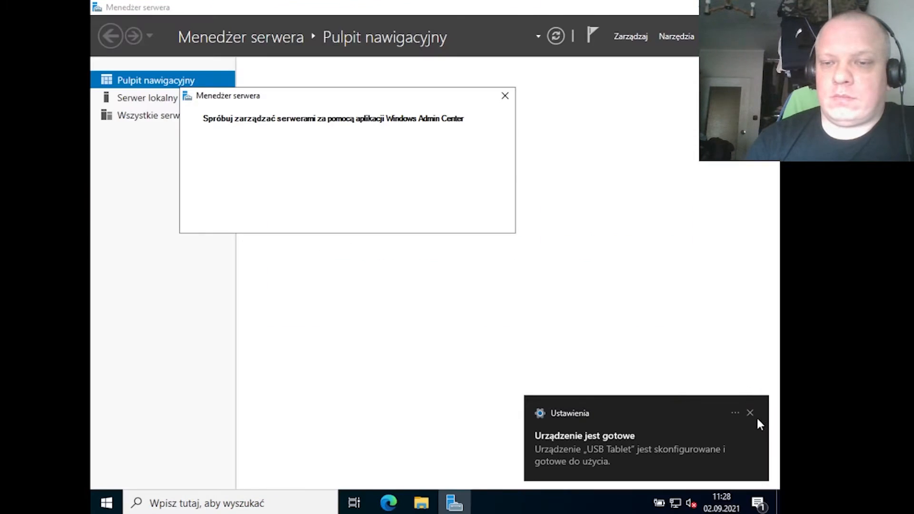
click(751, 413)
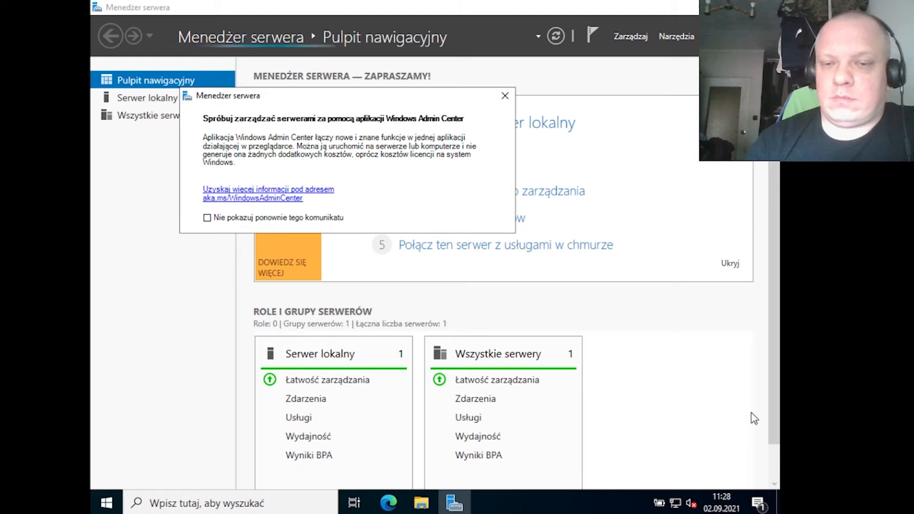
click(505, 96)
- Close Server Manager (Menedżer serwera) to return to the empty desktop
key(ctrl+q)
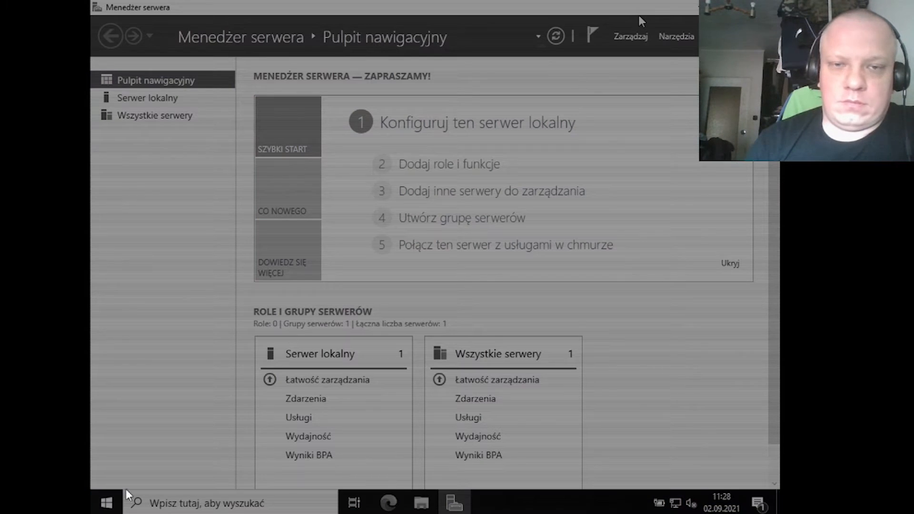
click(429, 298)
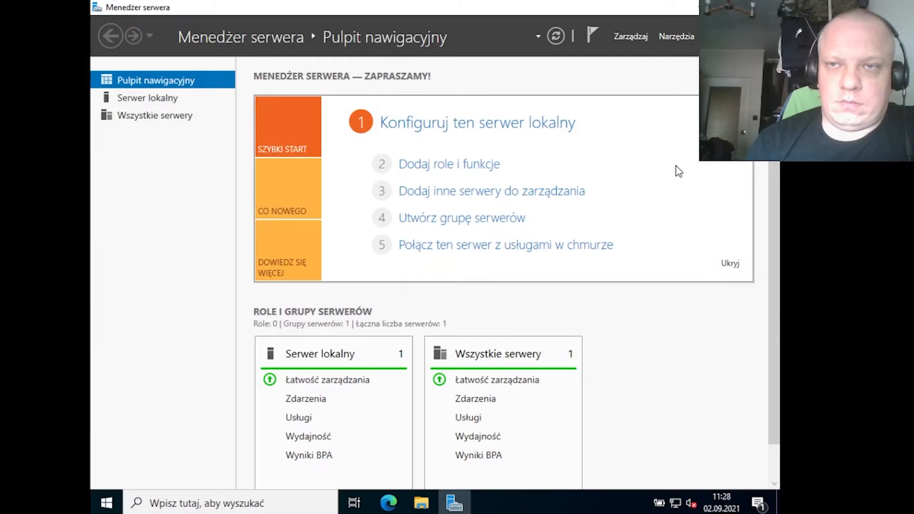
click(767, 7)
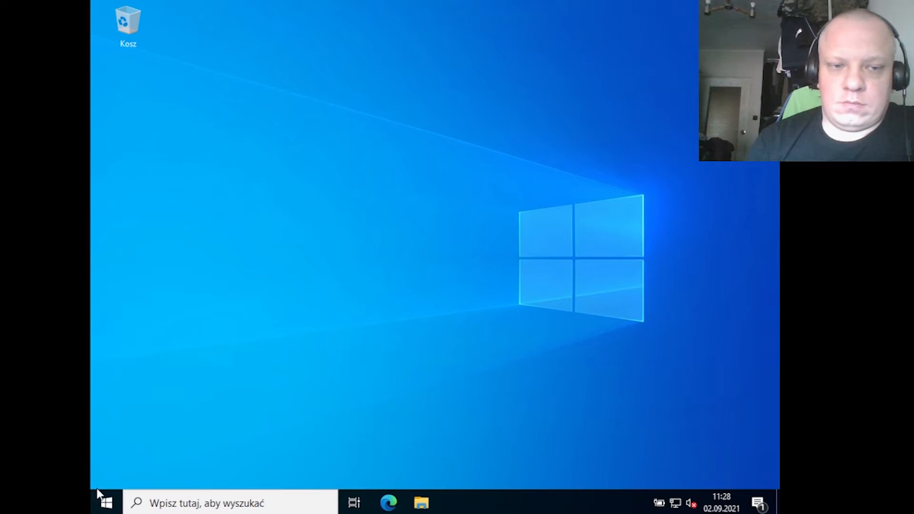
- Open Windows Settings maximized and go to the language settings (Język) within Czas i język
click(121, 504)
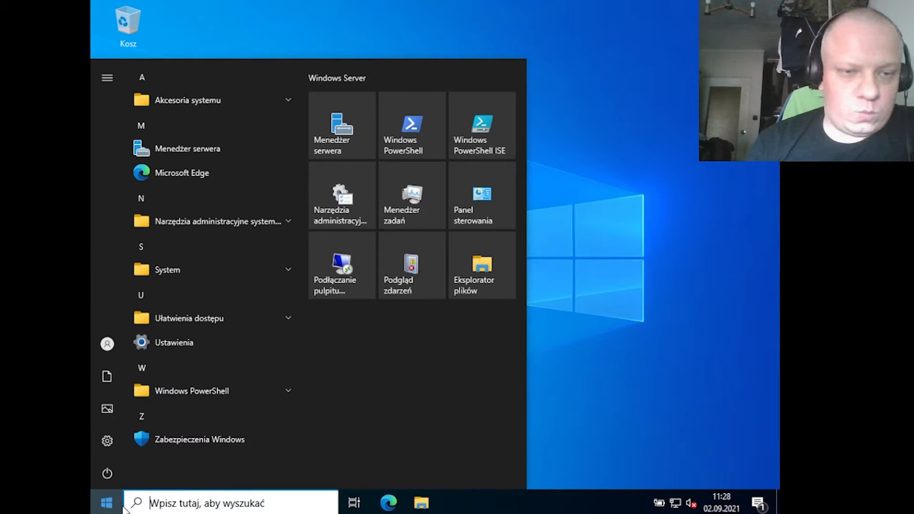
mouse_move(105, 446)
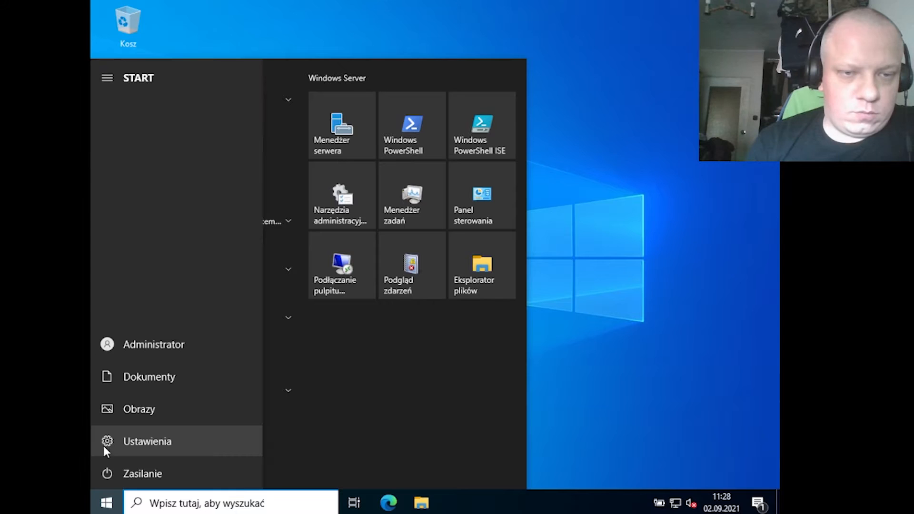
click(141, 440)
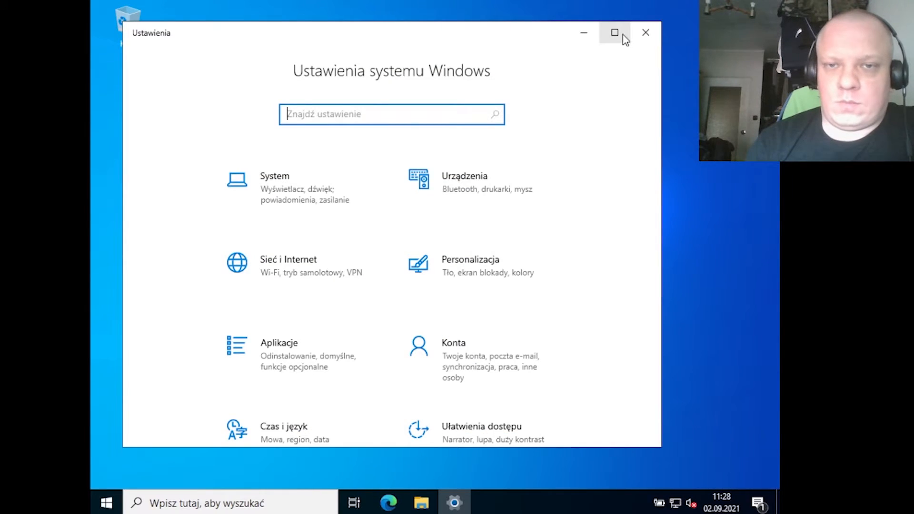
click(623, 35)
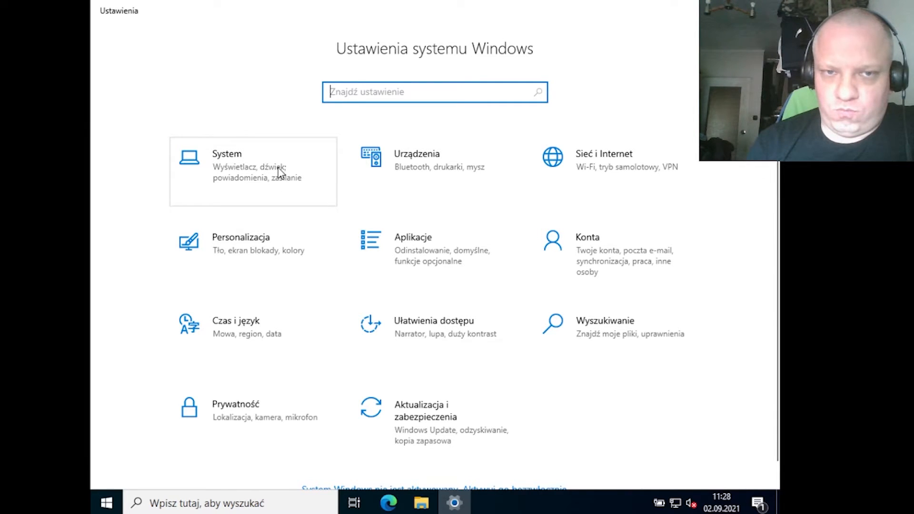
click(227, 323)
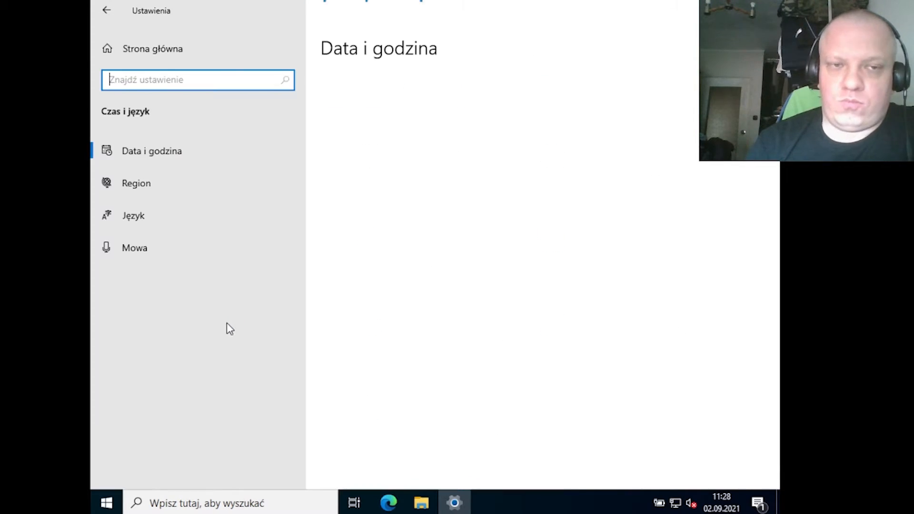
click(144, 215)
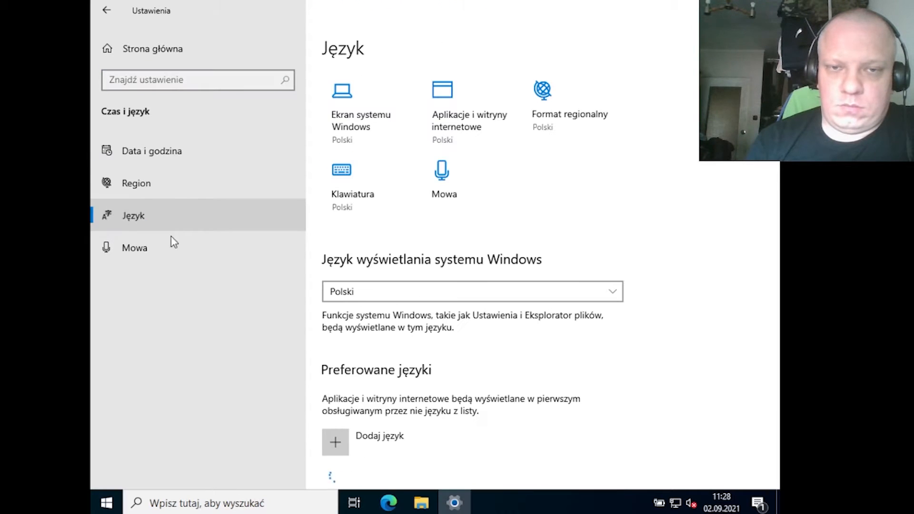
- Add English (United States) as a preferred language and continue to its optional language features
click(362, 436)
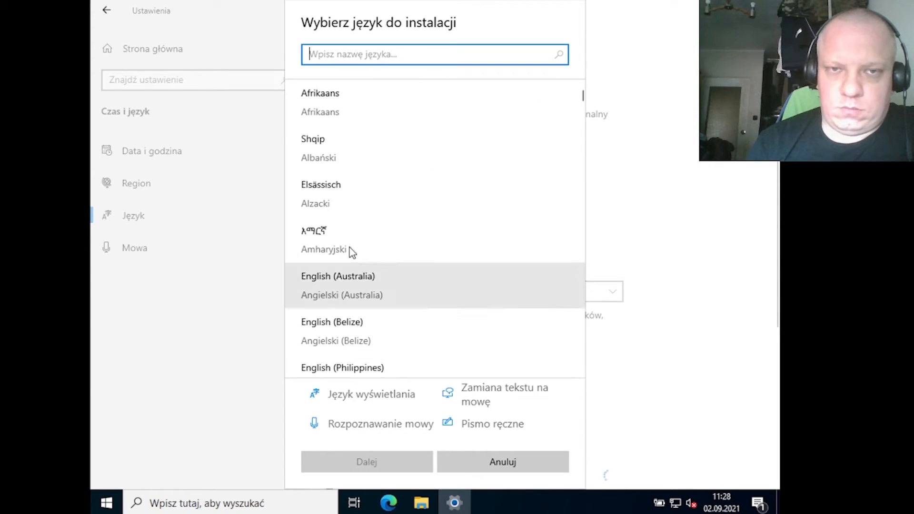
scroll(356, 217, down, 4)
scroll(370, 235, down, 3)
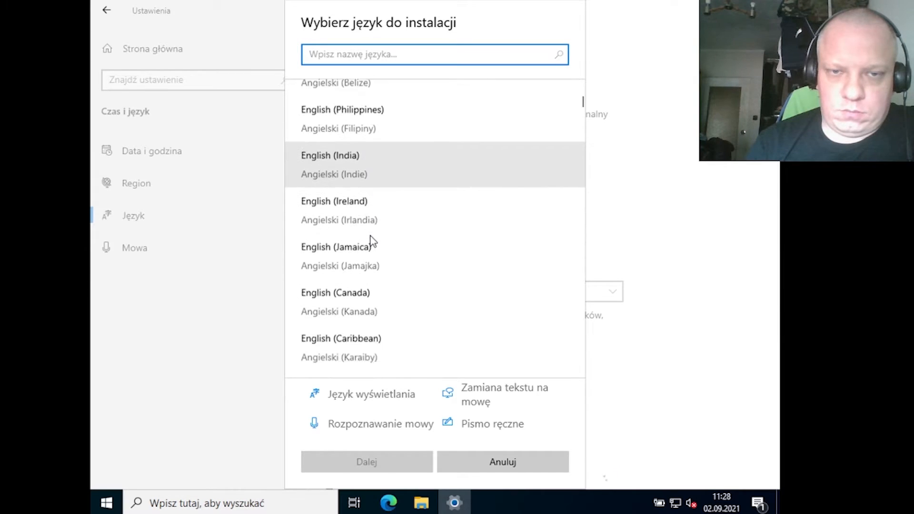
scroll(373, 240, down, 4)
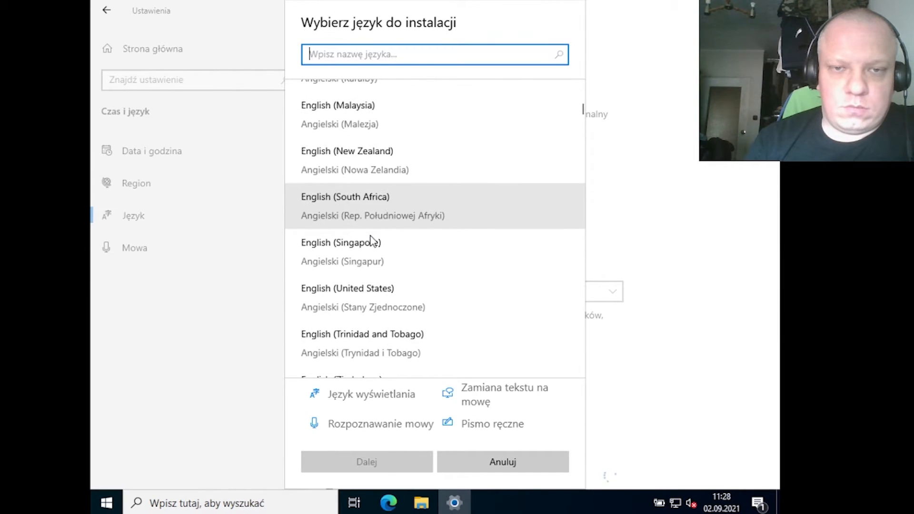
click(386, 295)
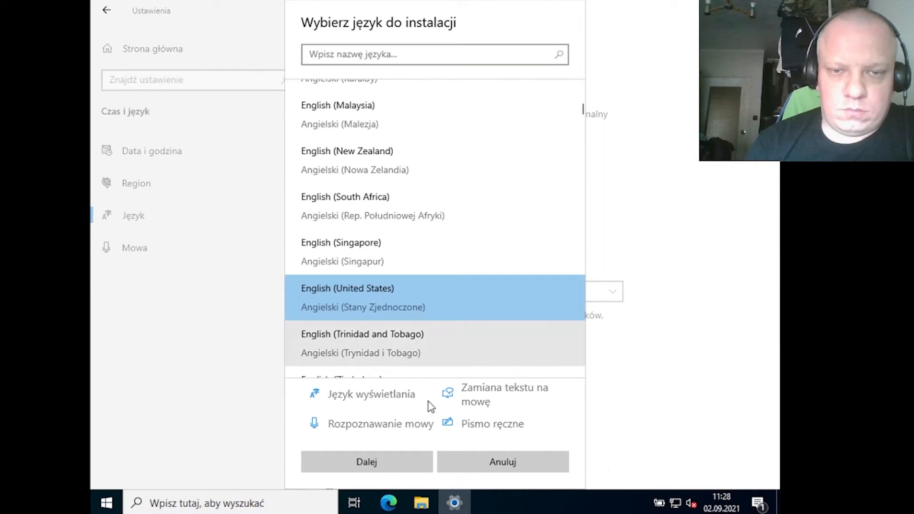
click(390, 461)
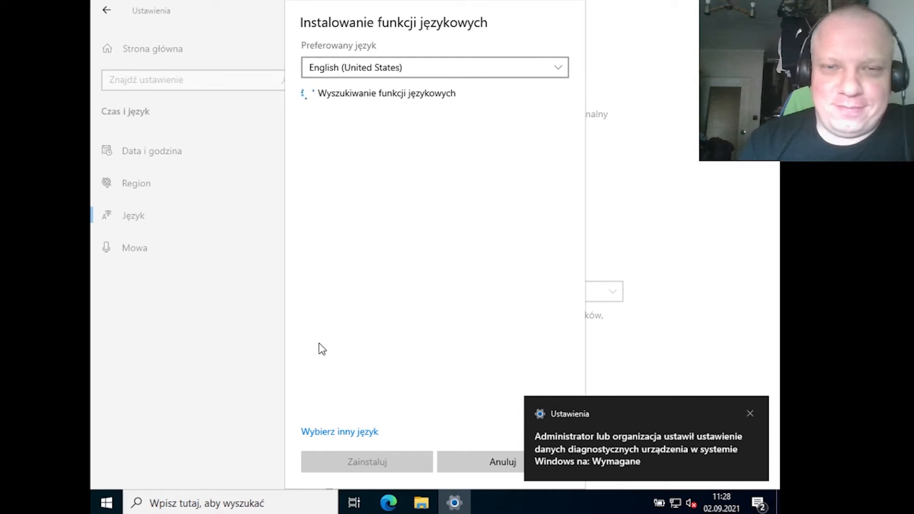
- Dismiss the diagnostic data notification and install the English language pack as the Windows display language, without text-to-speech (Zamiana tekstu na mowę)
click(749, 414)
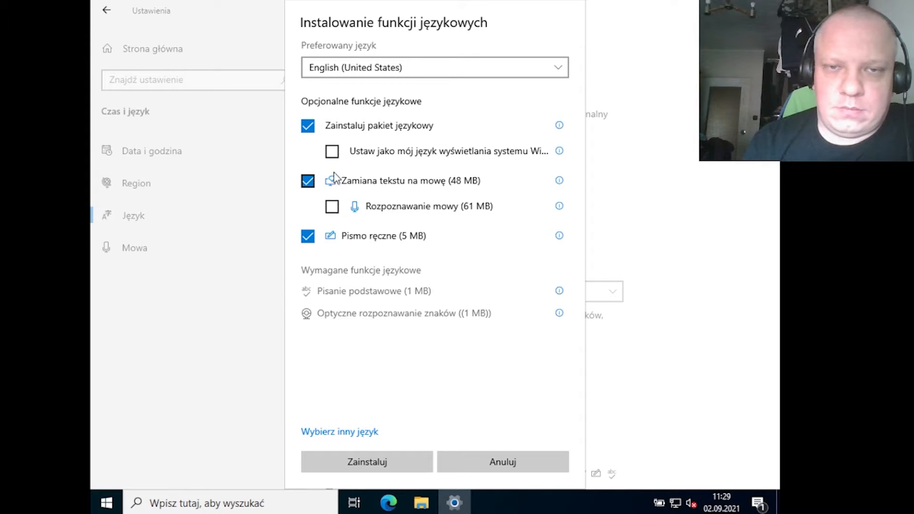
click(332, 151)
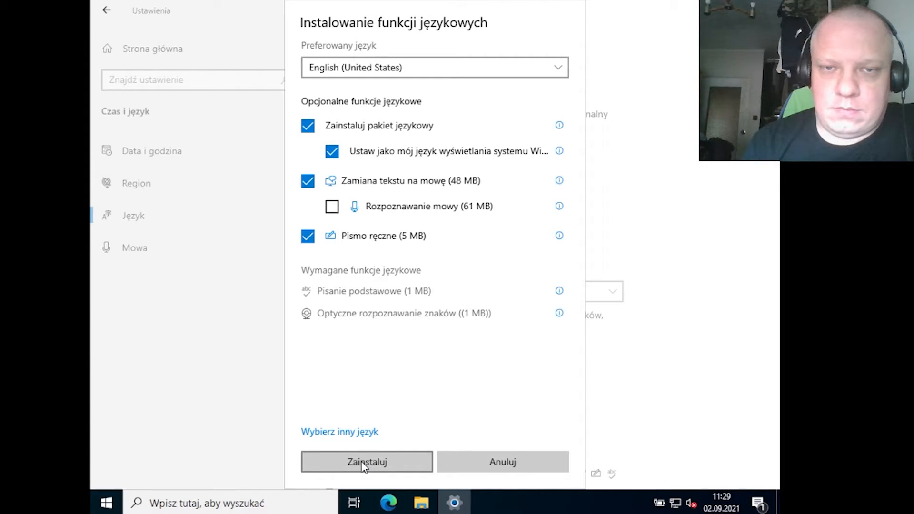
click(308, 181)
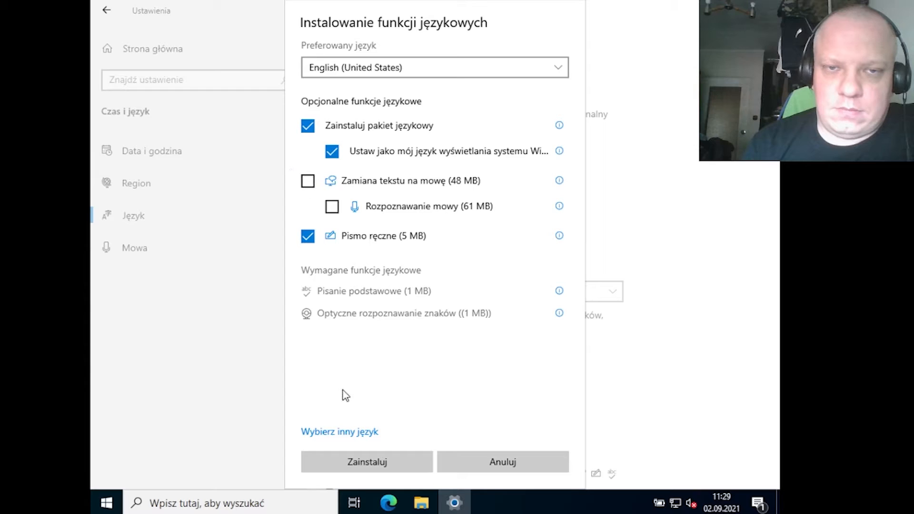
click(347, 462)
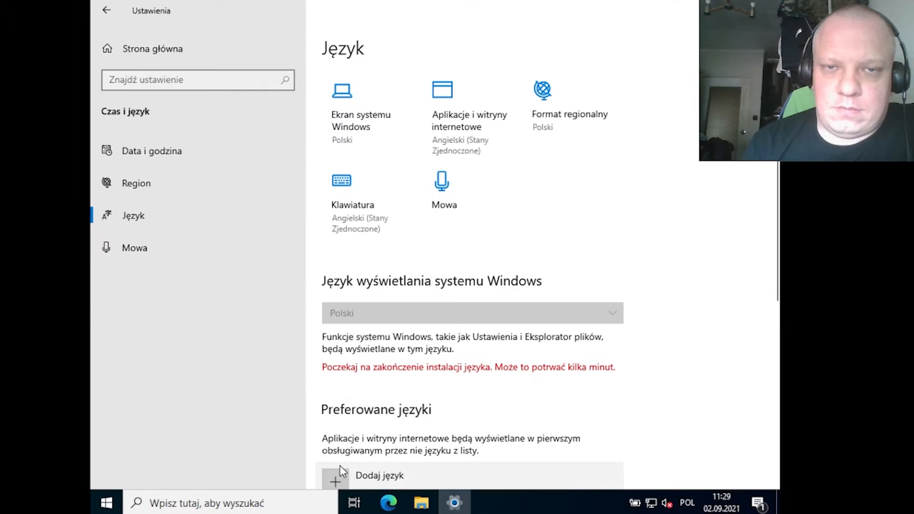
scroll(370, 259, down, 5)
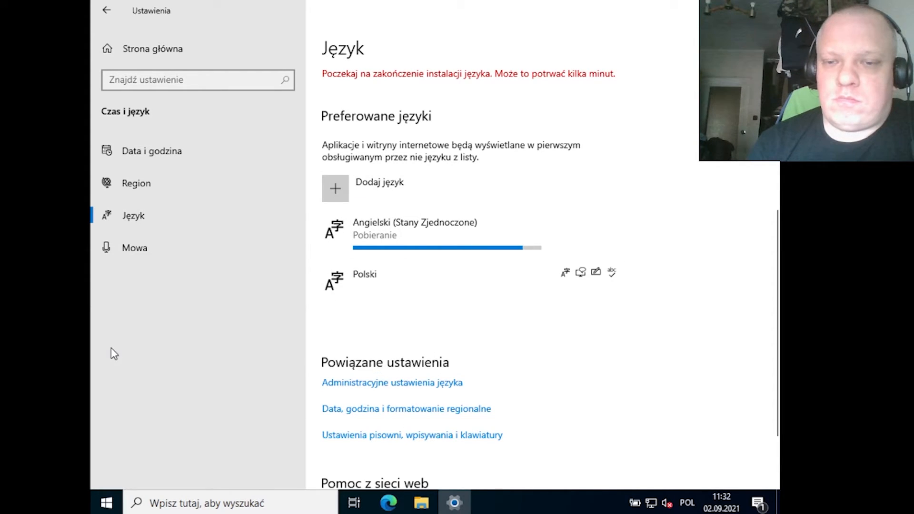
- Hide the task view button and the search box from the taskbar
click(489, 499)
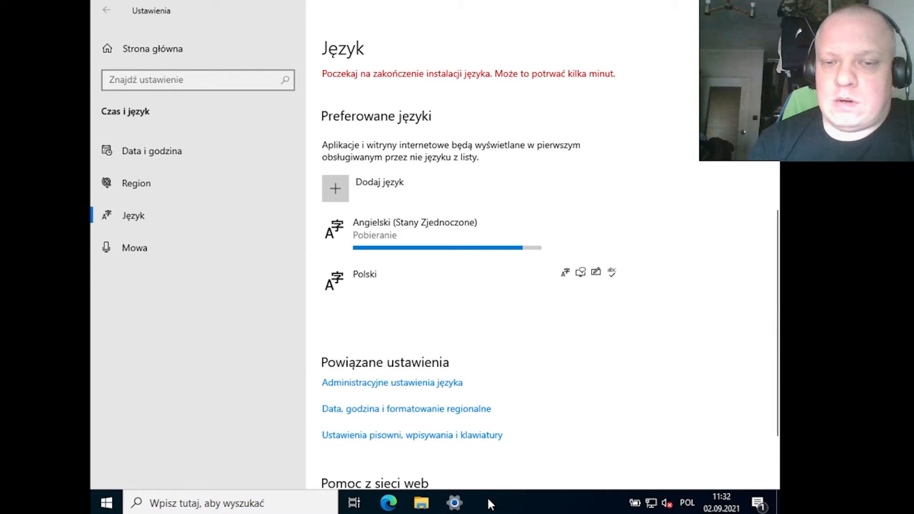
right_click(487, 499)
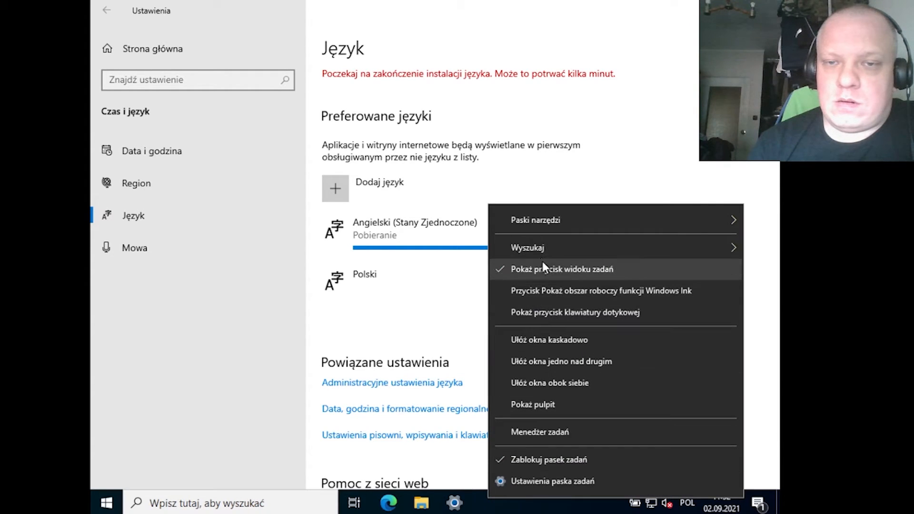
click(544, 274)
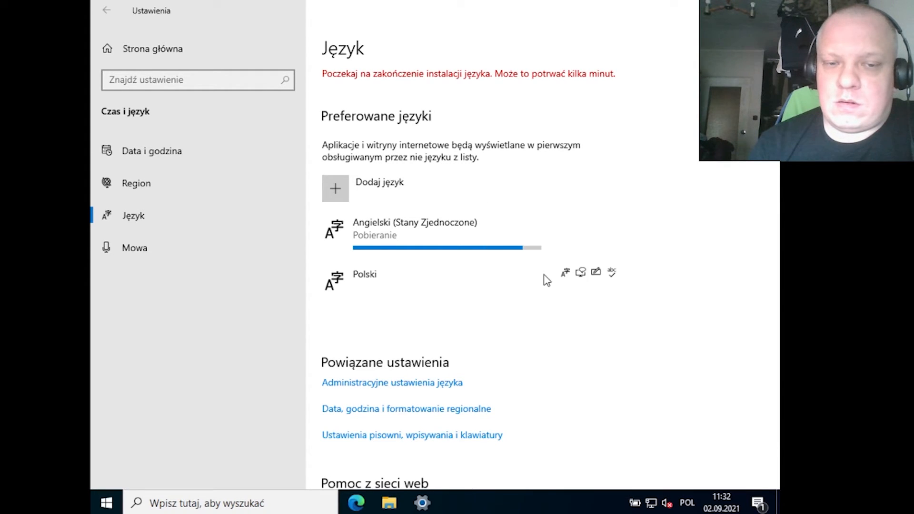
right_click(487, 495)
mouse_move(564, 245)
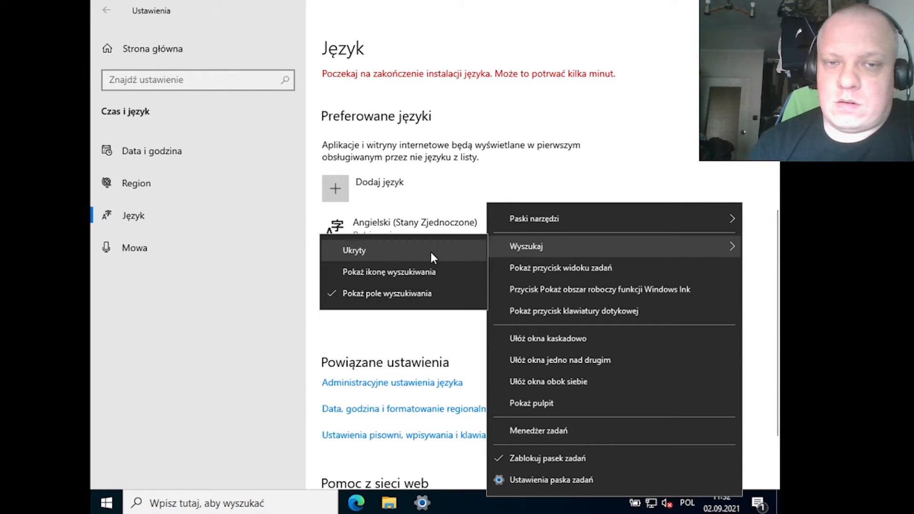
click(442, 252)
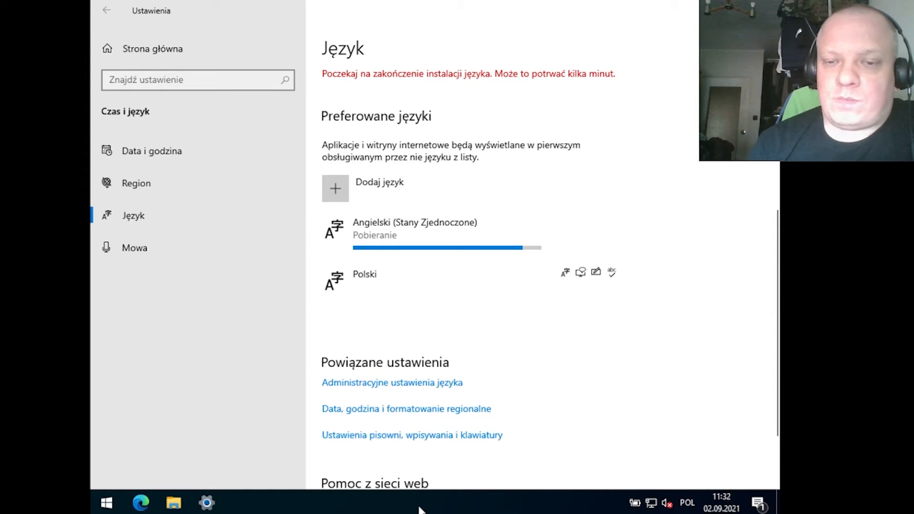
- Switch the keyboard input language to Angielski (Stany Zjednoczone)
click(687, 503)
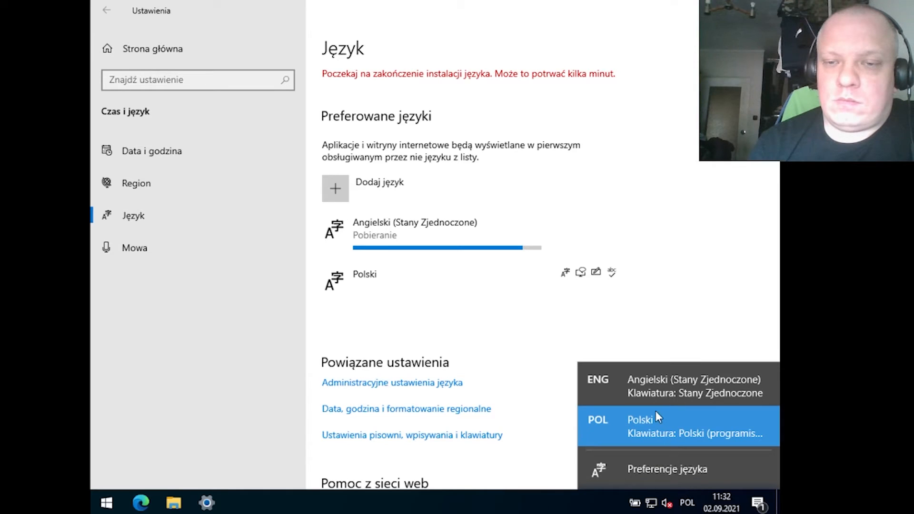
click(656, 391)
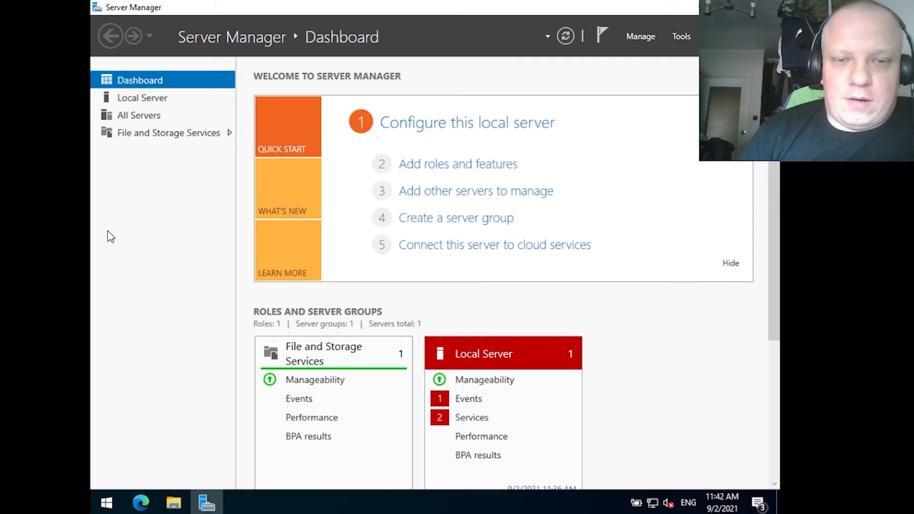
- Start the Add Roles and Features Wizard, skip its introduction page by default, and continue with a role-based installation on the local server
click(437, 177)
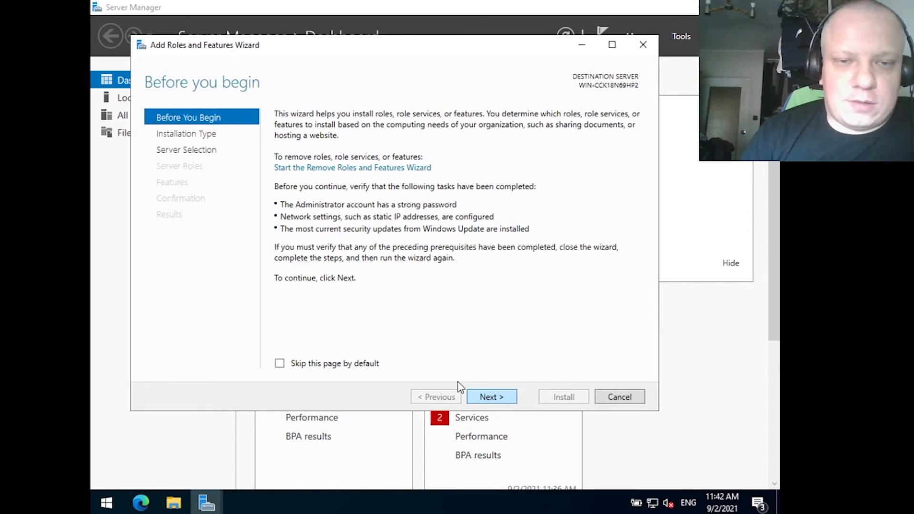
click(358, 364)
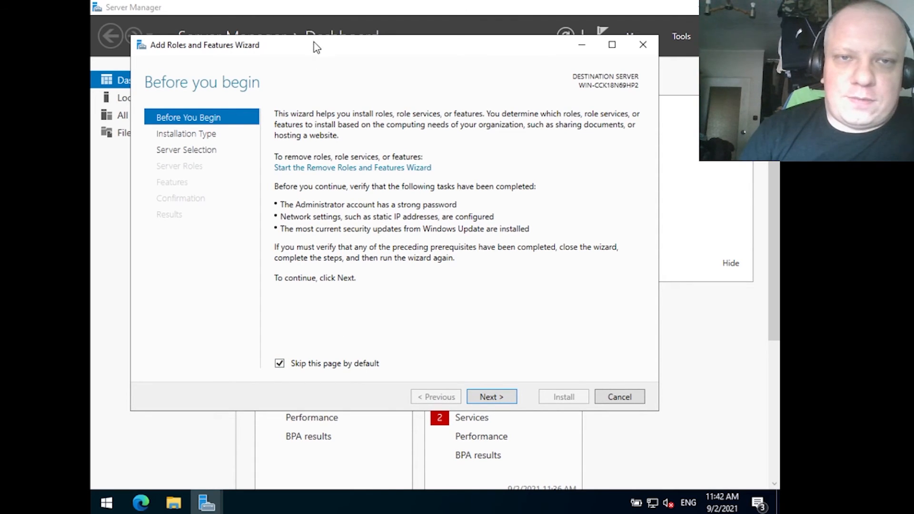
drag(313, 48, 310, 29)
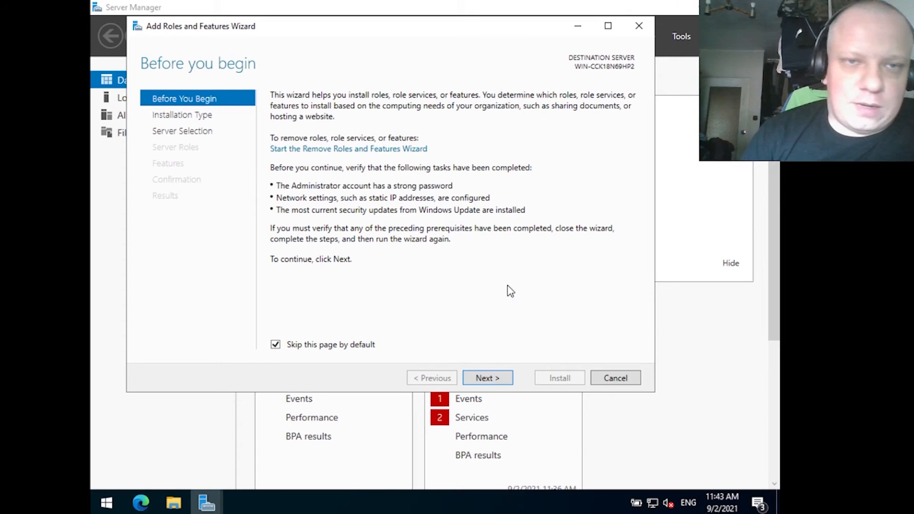
click(499, 381)
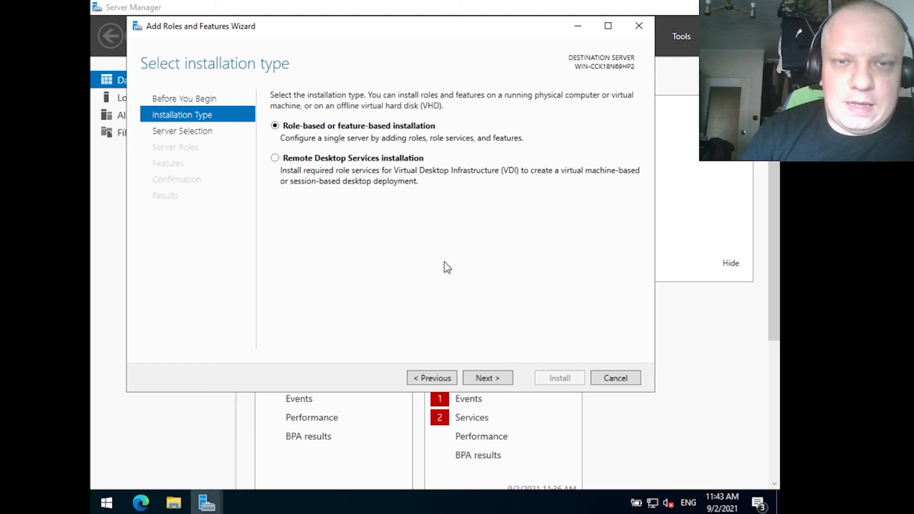
click(497, 381)
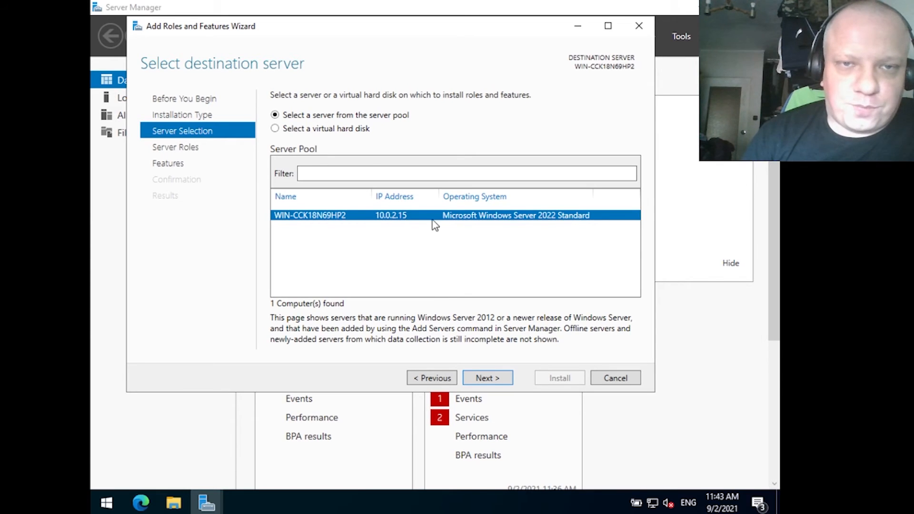
click(495, 381)
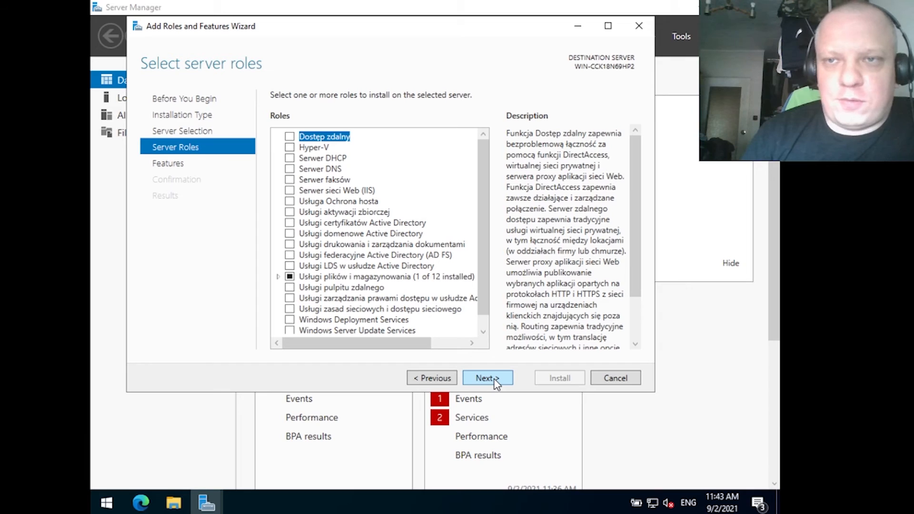
- Look through the available server roles and features, view the description of Klient Telnet, and cancel the wizard
drag(485, 234, 488, 209)
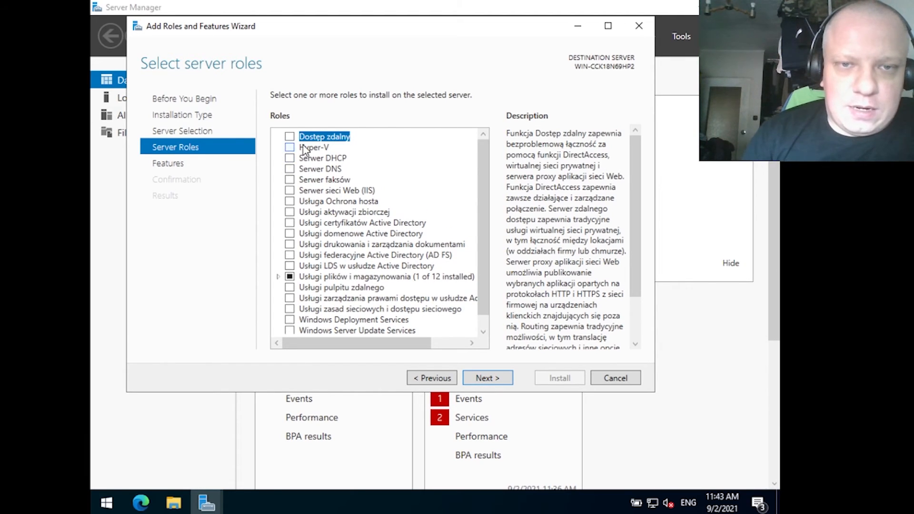
scroll(364, 344, down, 1)
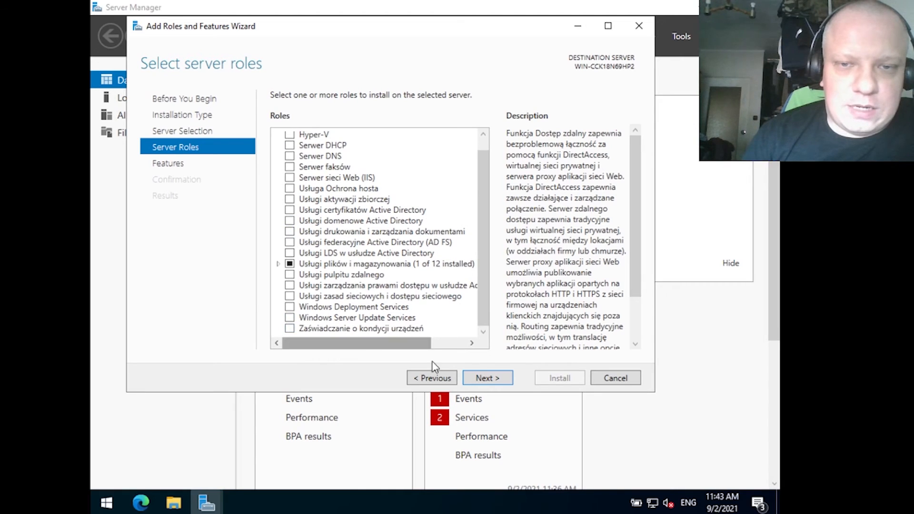
click(490, 378)
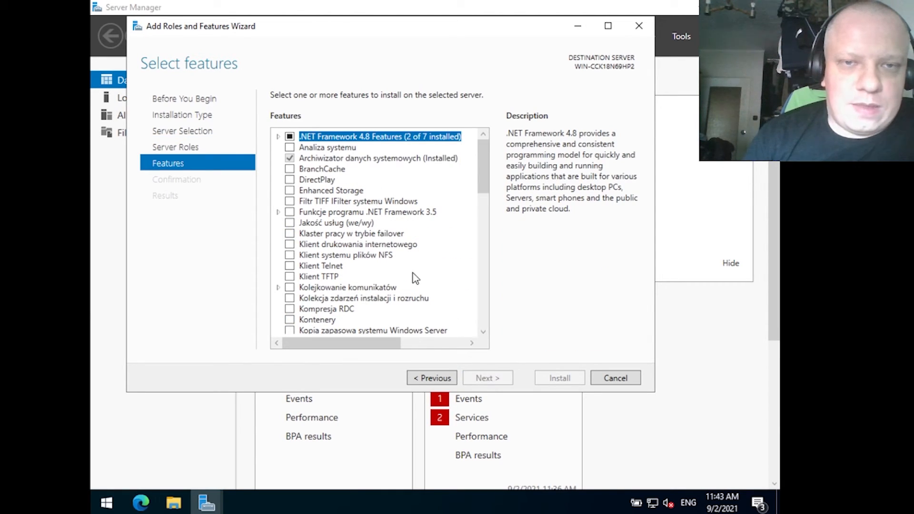
scroll(342, 185, down, 2)
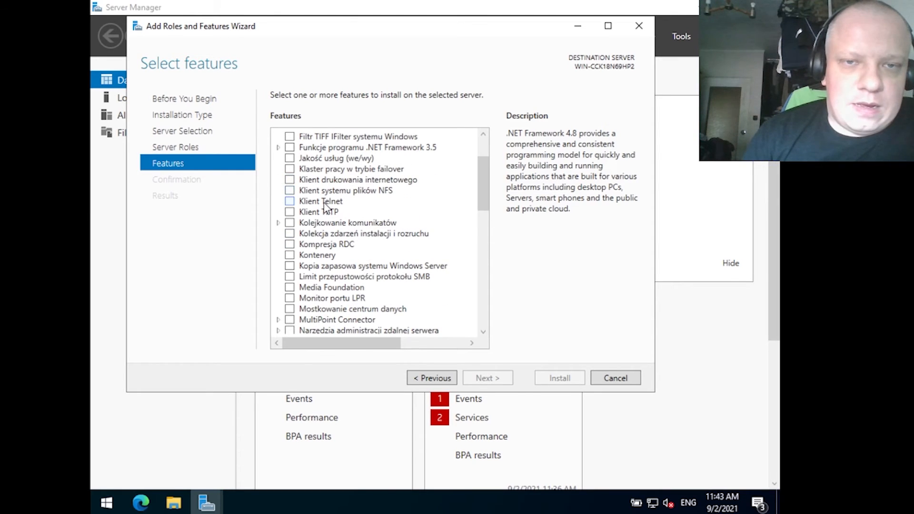
click(327, 203)
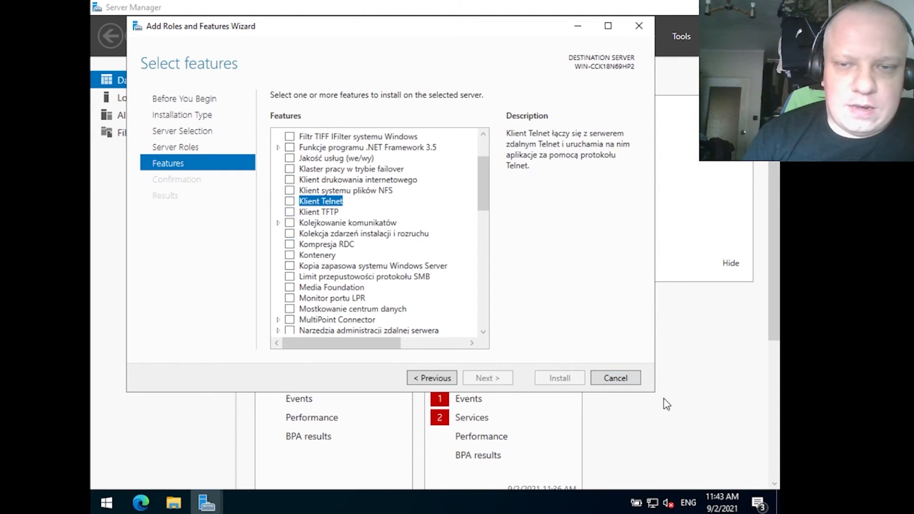
click(625, 381)
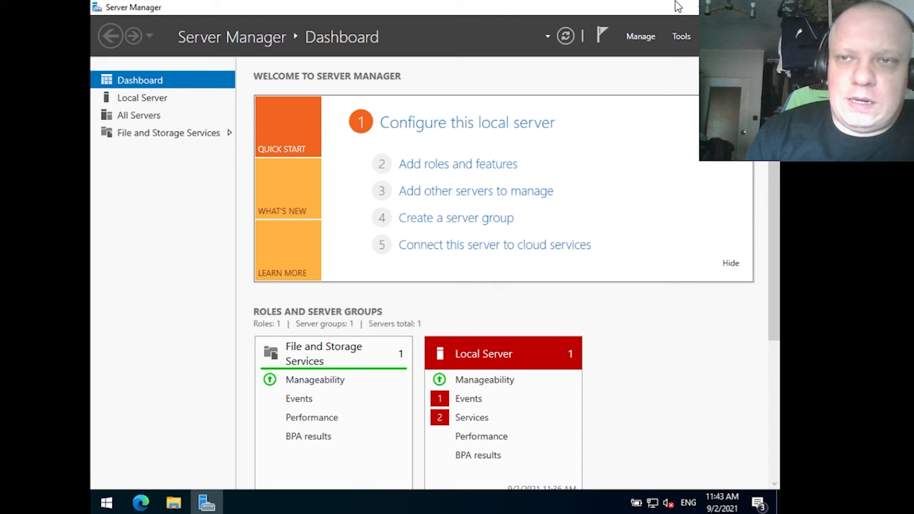
- Pause and resume the virtual machine, and close Server Manager to return to the desktop
key(ctrl+p)
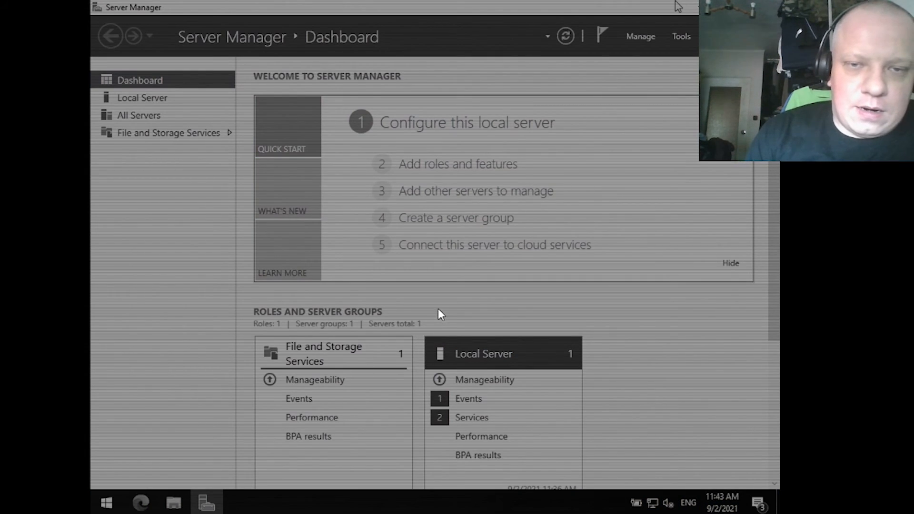
key(ctrl+p)
click(765, 7)
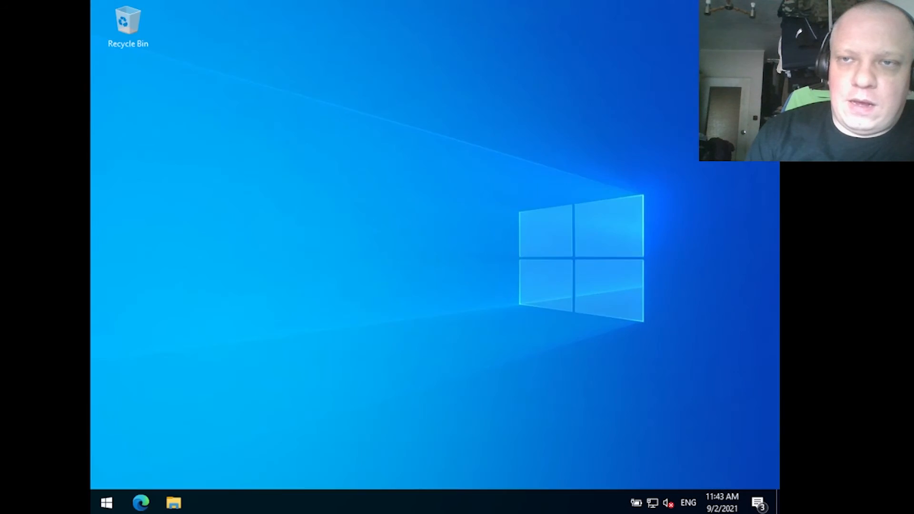
- Open the System About page in maximized Windows Settings and examine the device and Windows specifications
click(111, 497)
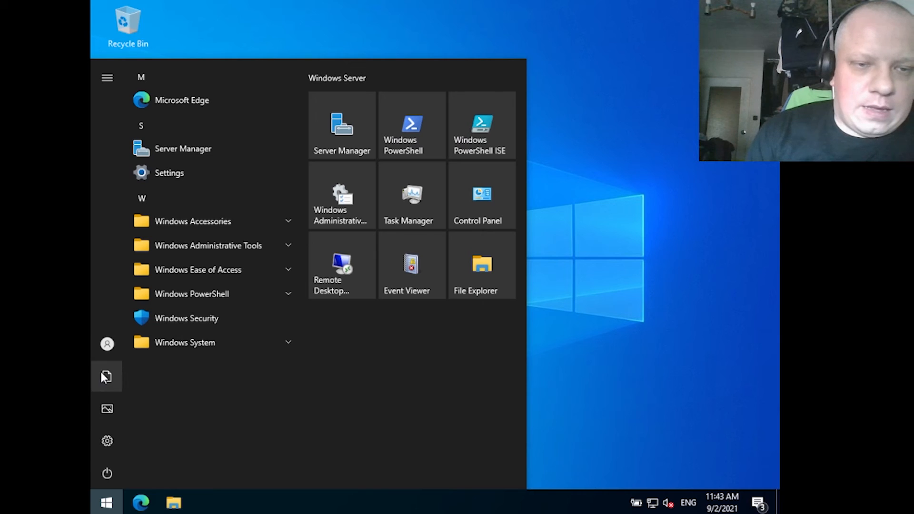
click(111, 441)
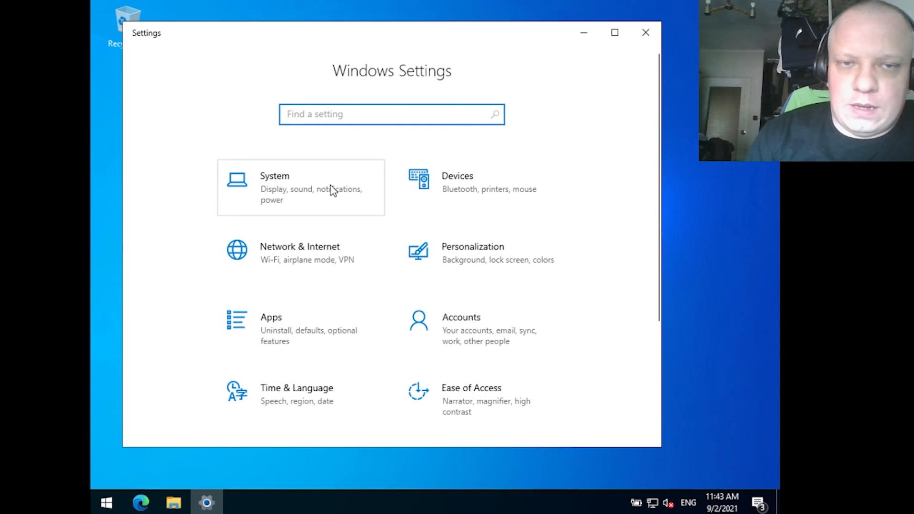
click(336, 190)
scroll(248, 300, down, 3)
click(212, 376)
click(613, 34)
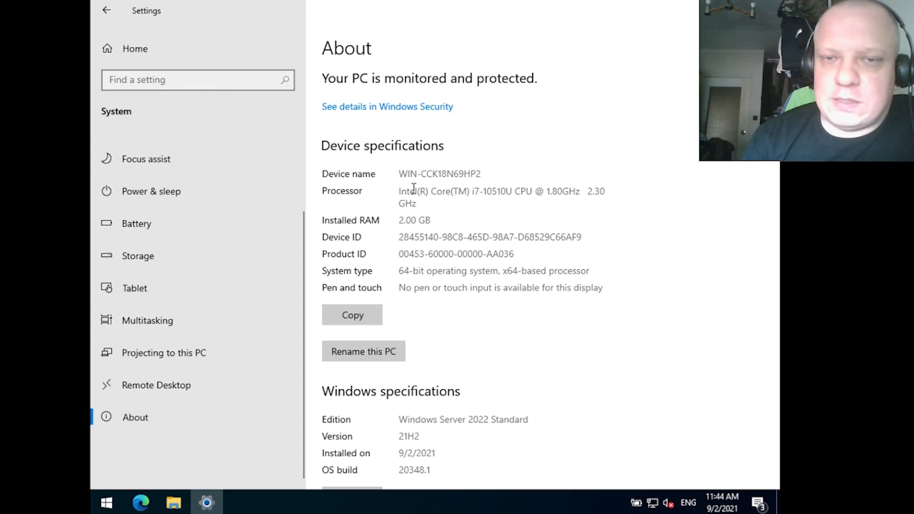
scroll(397, 236, down, 2)
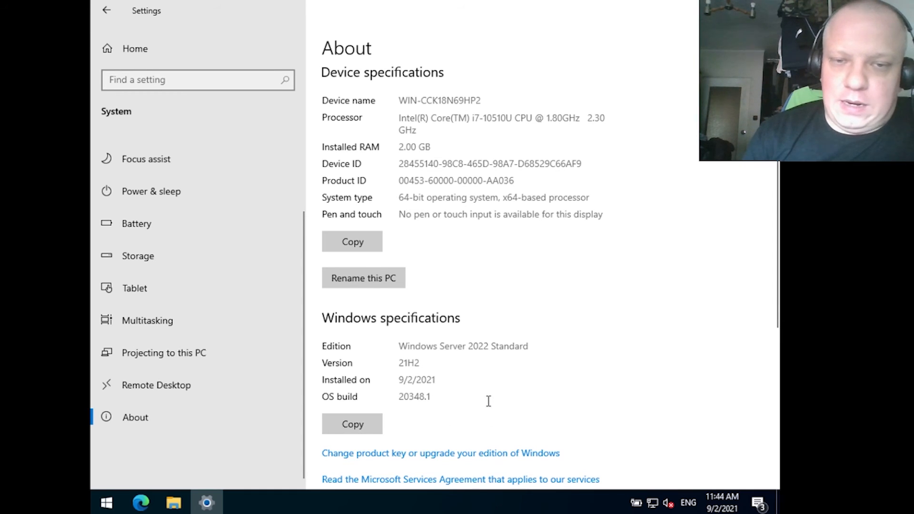
- Examine the rest of the About page down to the related settings, and close Settings to return to the desktop
scroll(476, 386, down, 3)
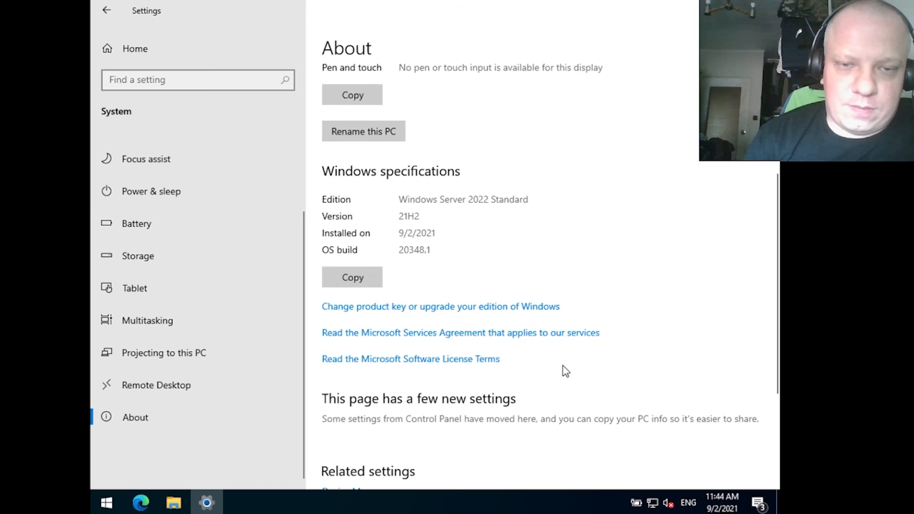
scroll(564, 371, down, 4)
scroll(559, 368, up, 7)
scroll(558, 368, down, 7)
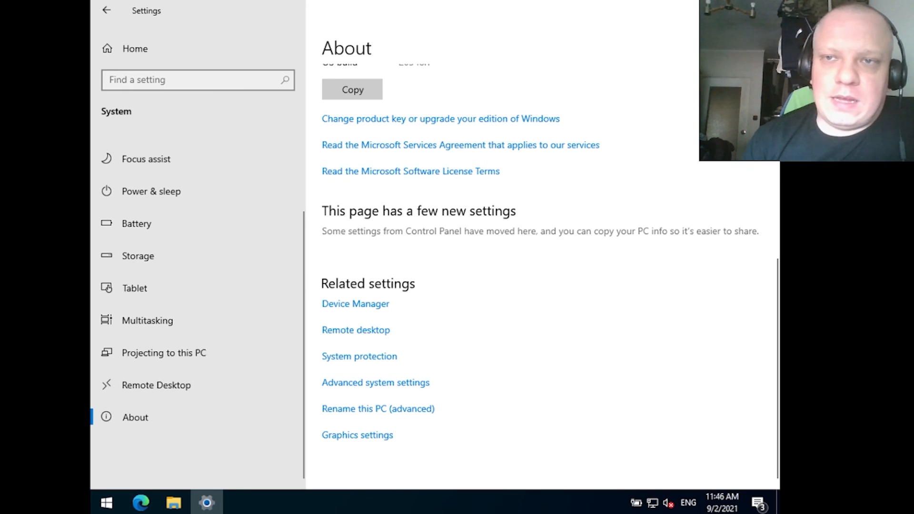
click(765, 10)
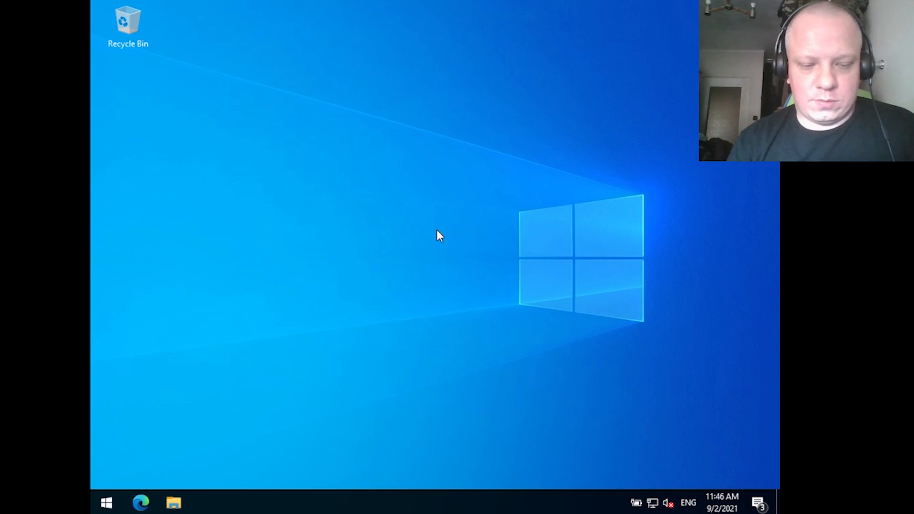
- Run winver to view the Windows version information, and close the About Windows dialog
key(super)
key(super+r)
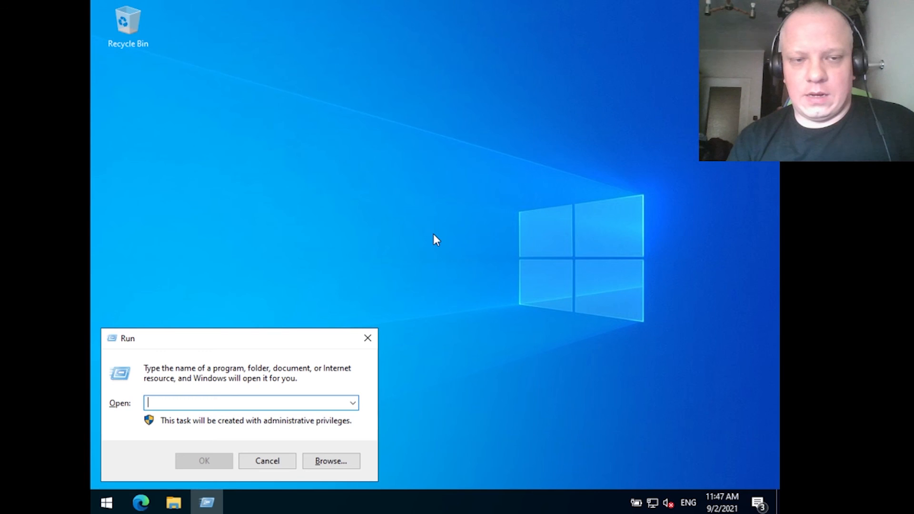
text(winver)
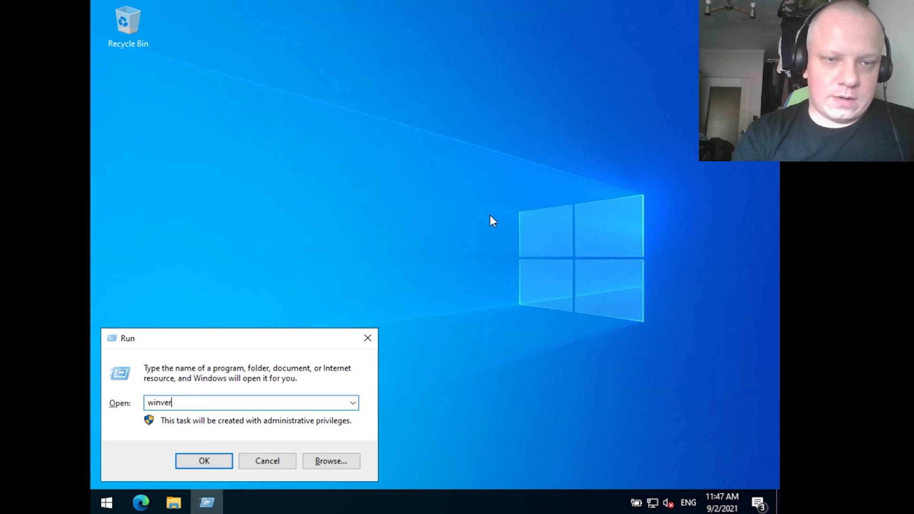
key(Return)
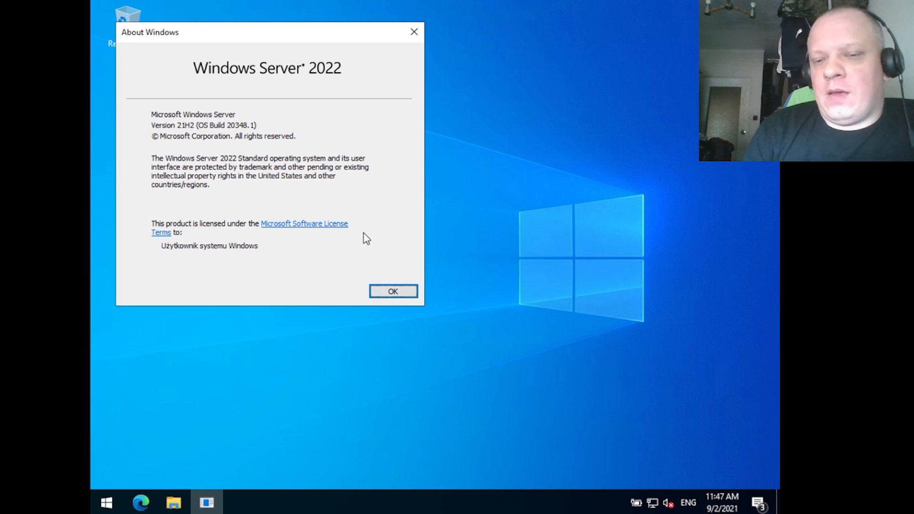
click(415, 295)
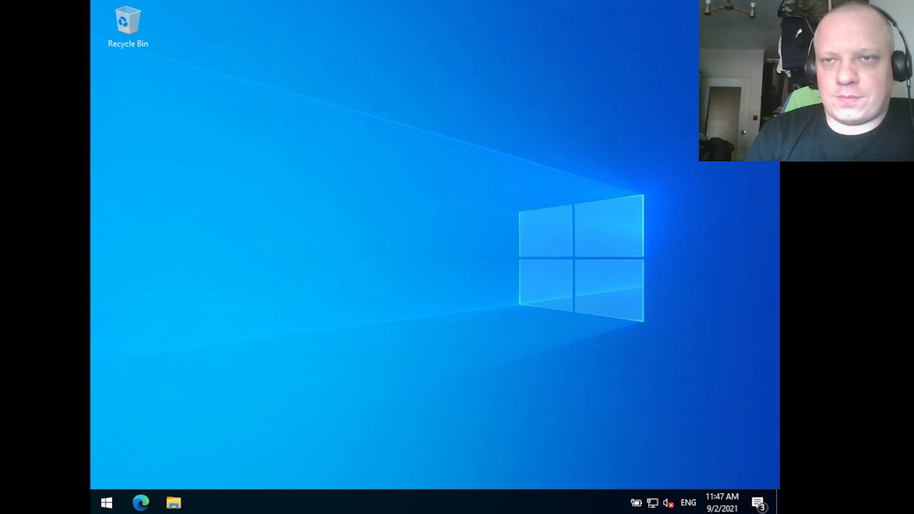